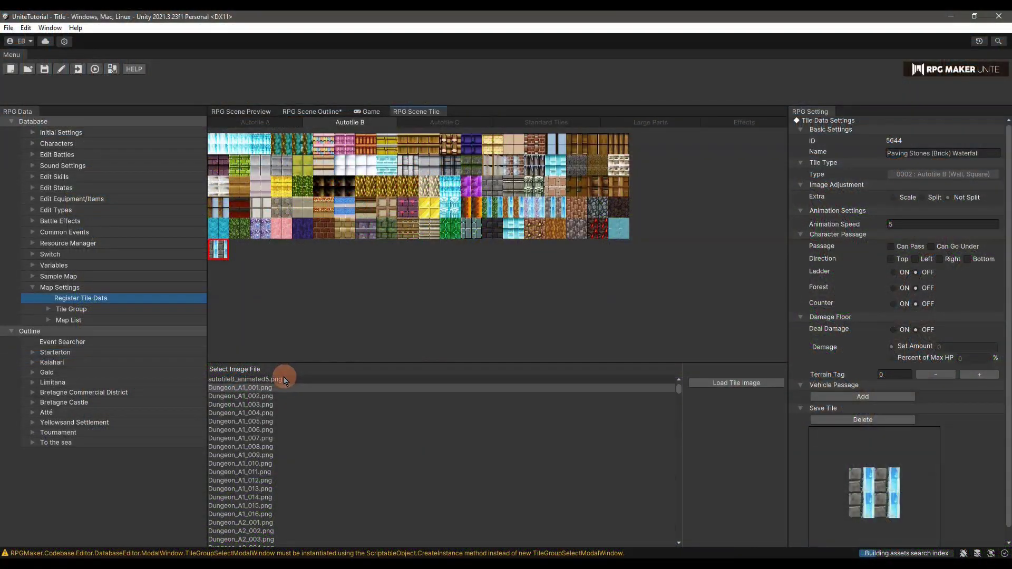
# - Register autotileB_animated5.png as an animated Autotile B (Wall, Square) tile with 3 frames and animation speed 5, without splitting
pyautogui.click(245, 379)
pyautogui.click(903, 232)
pyautogui.write('3')
pyautogui.press('Tab')
pyautogui.write('5')
pyautogui.click(894, 222)
pyautogui.click(910, 175)
pyautogui.click(915, 201)
pyautogui.click(858, 267)
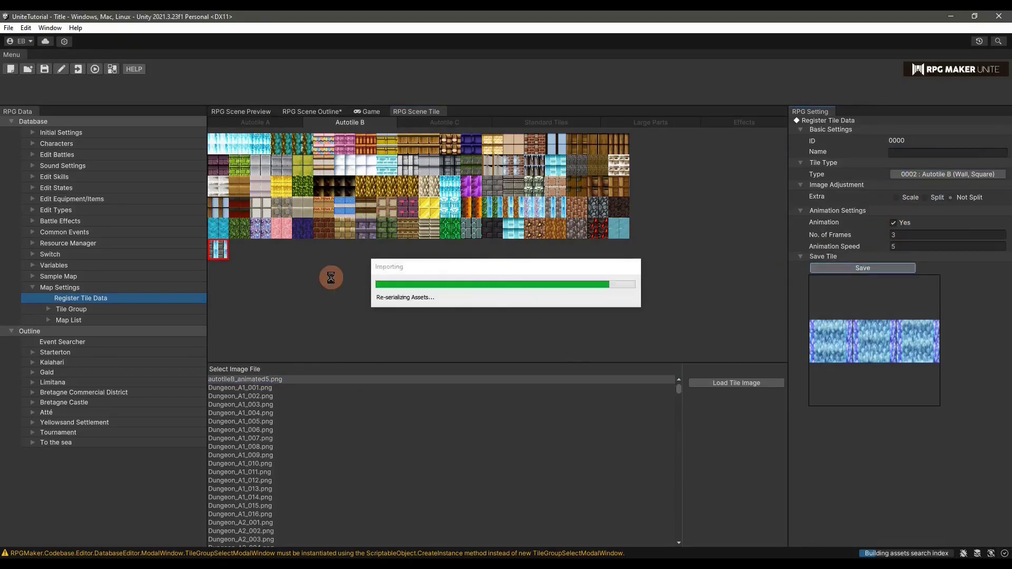
# - Open the Outside_A4 tile group and display the Autotile B tiles available for adding
pyautogui.click(69, 310)
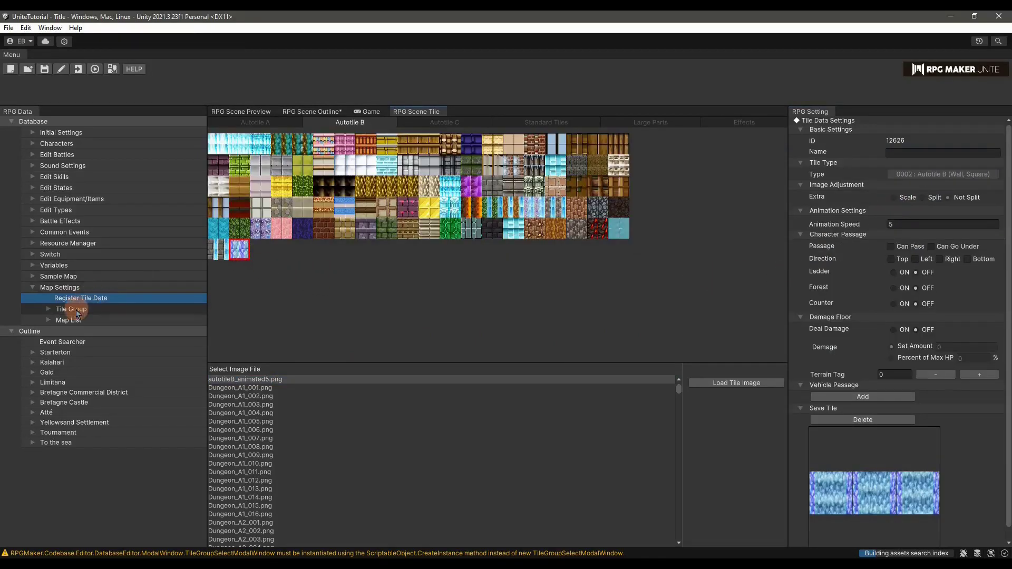
pyautogui.click(94, 383)
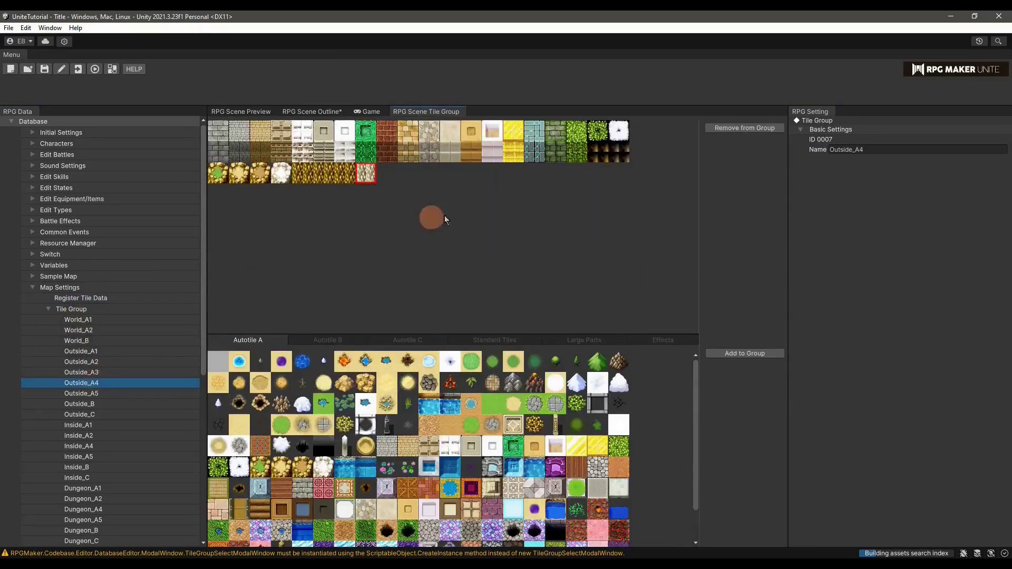
pyautogui.click(327, 340)
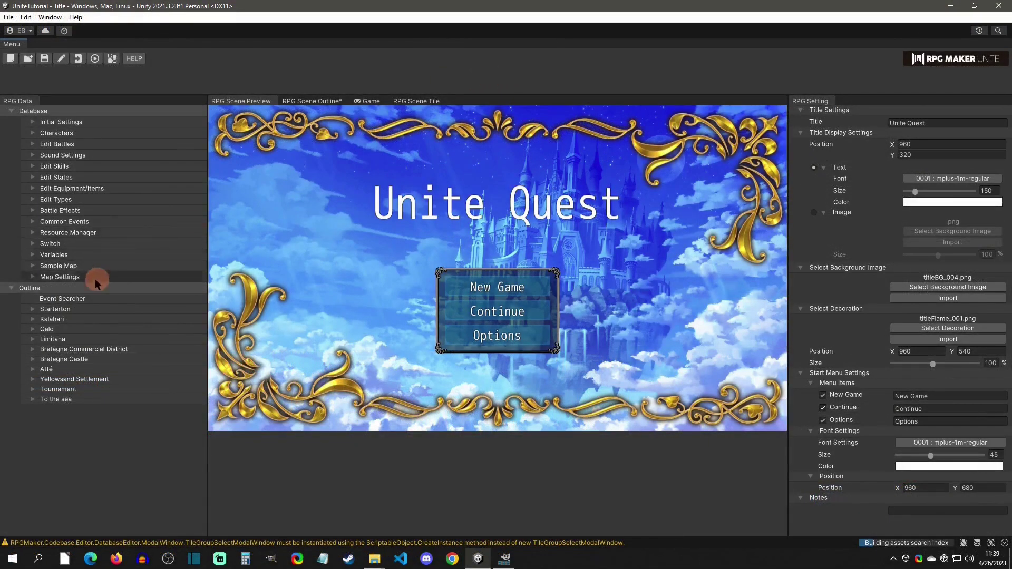
# - Open Register Tile Data in the map settings and look through the Autotile B, Autotile C and Standard Tiles categories
pyautogui.click(77, 278)
pyautogui.click(117, 287)
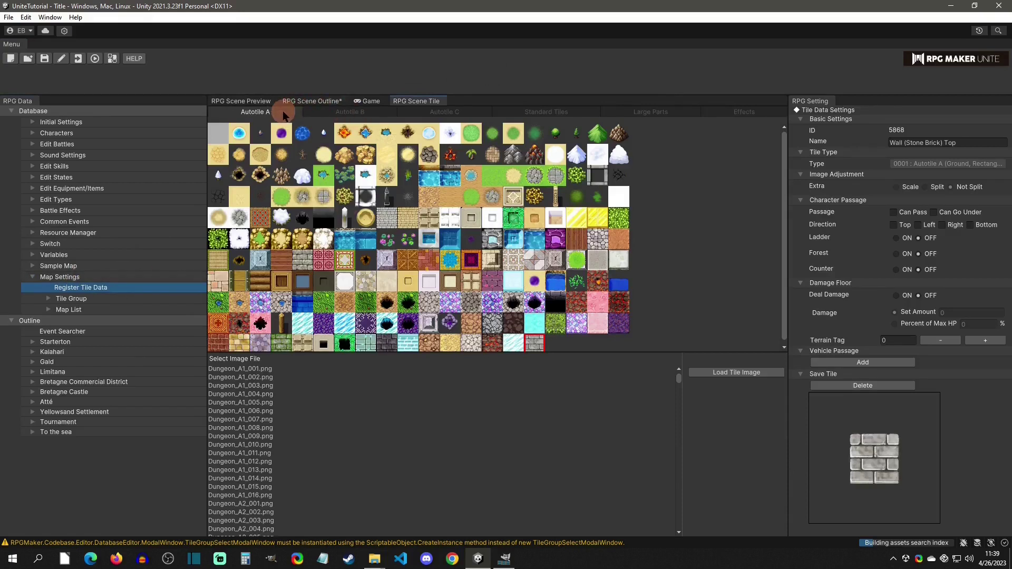
pyautogui.click(310, 110)
pyautogui.click(428, 111)
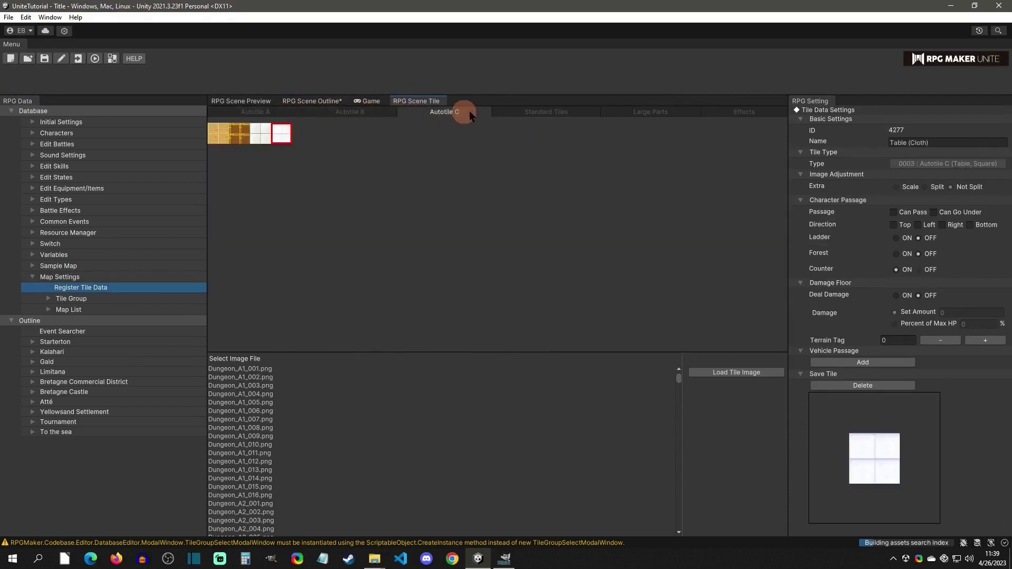
pyautogui.click(515, 111)
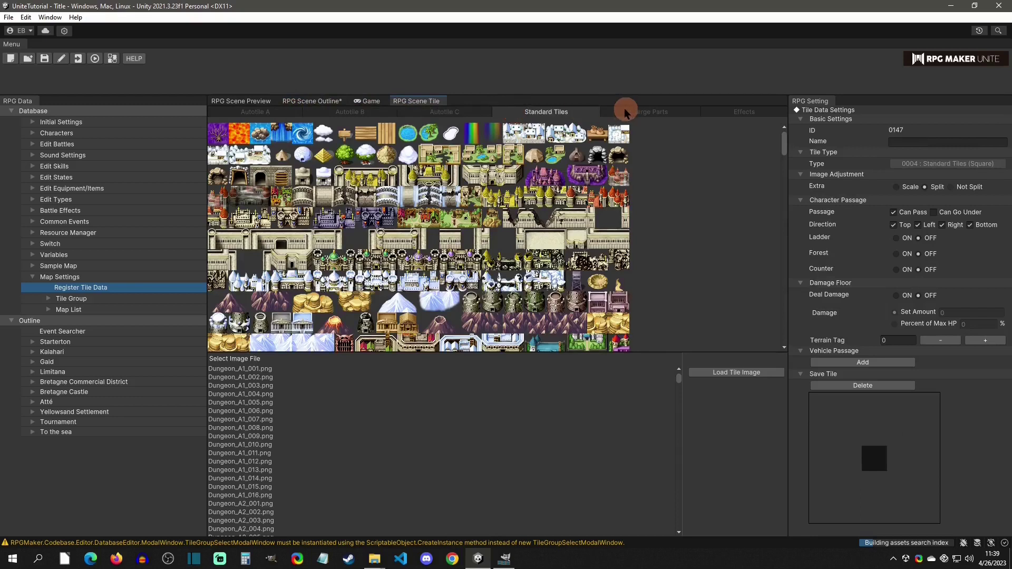
# - Inspect the Autotile A settings of the grassland-on-sand ground, Sand, Water Animated 1 and High Ground (Green) Top tiles
pyautogui.click(282, 113)
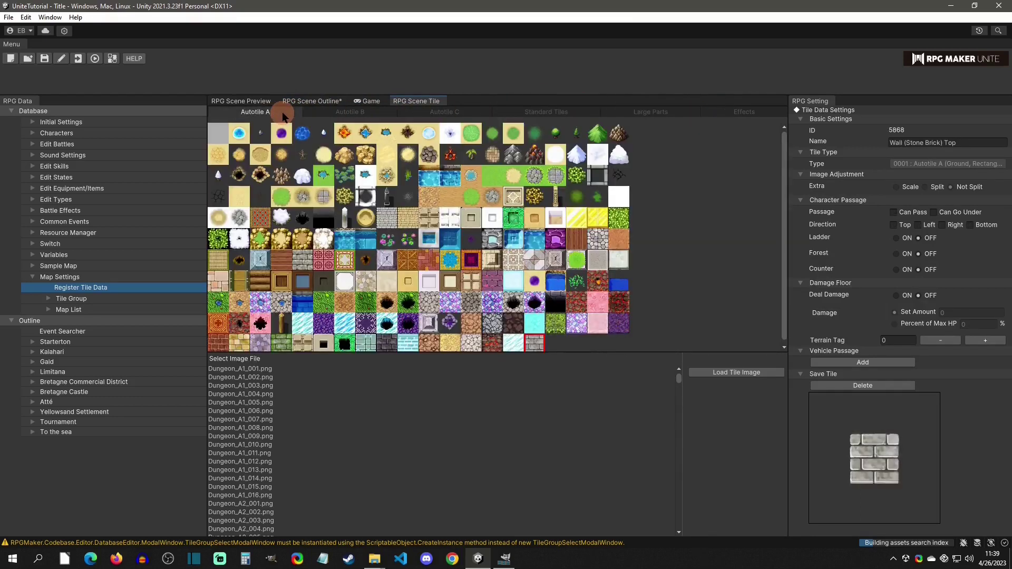
pyautogui.click(284, 113)
pyautogui.click(472, 130)
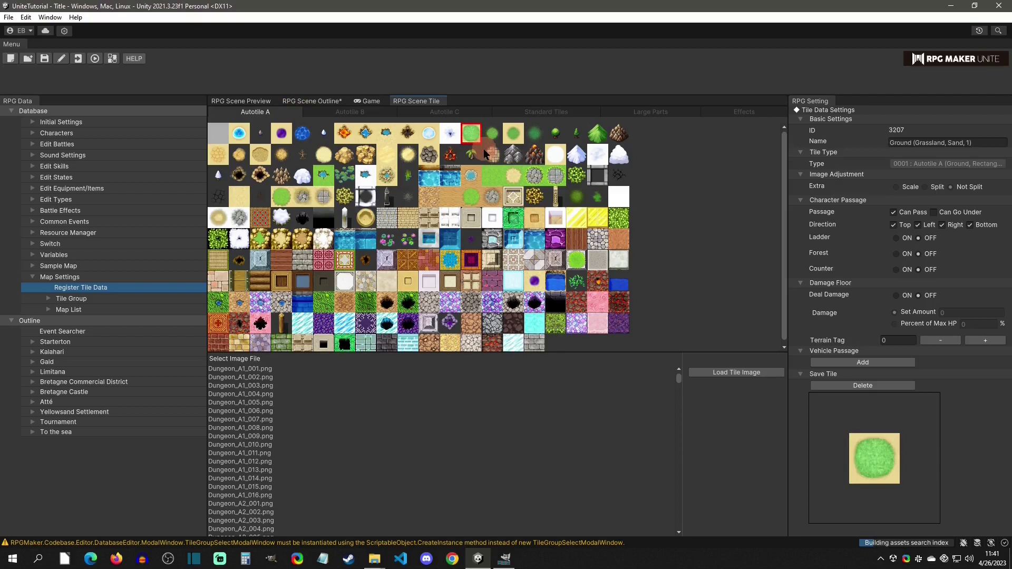
pyautogui.click(240, 135)
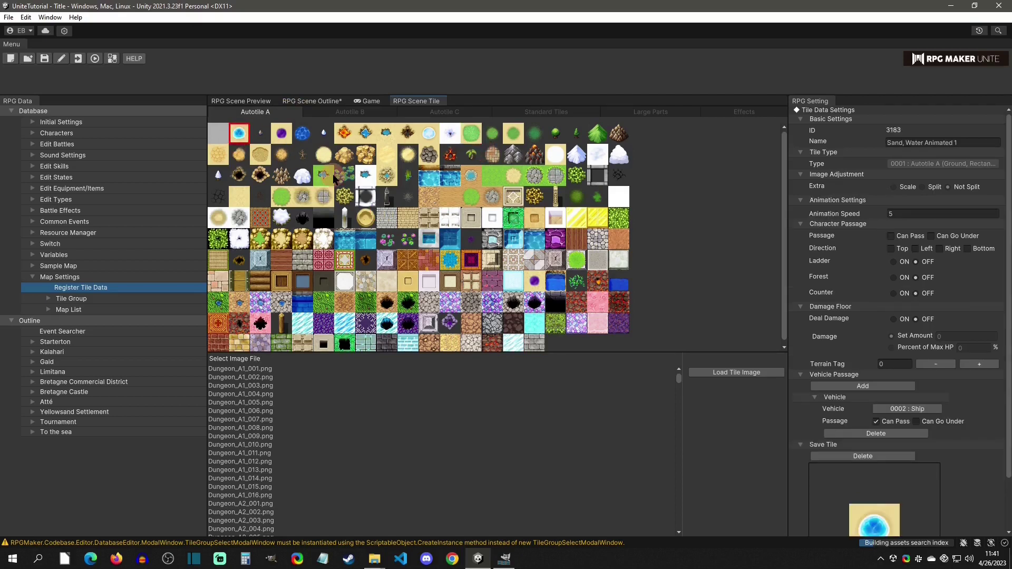
pyautogui.click(263, 242)
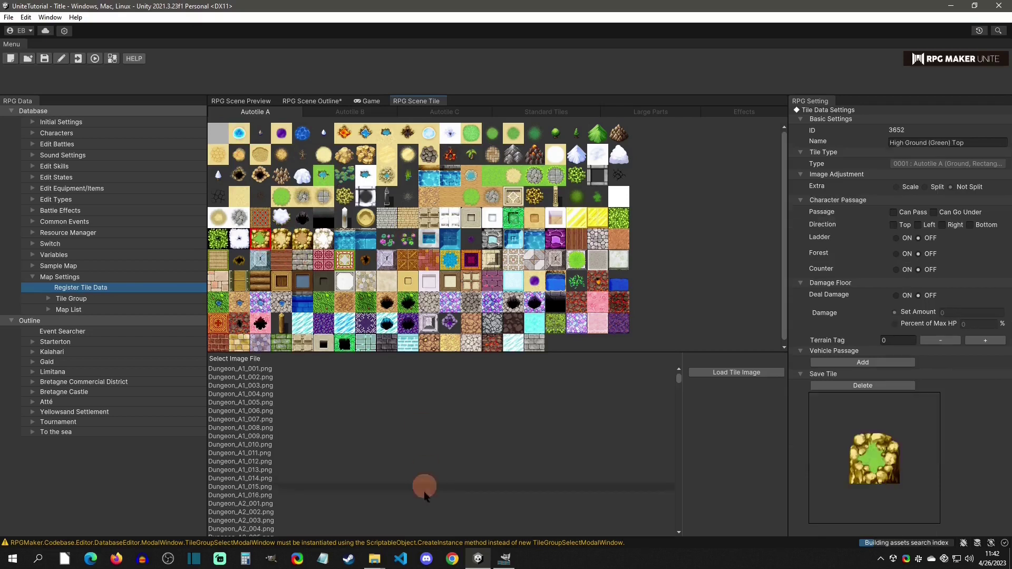
# - Switch to the MV Sprites folder in File Explorer, view the A2.png tileset image, and return to the Unity tile list
pyautogui.moveTo(381, 551)
pyautogui.click(416, 514)
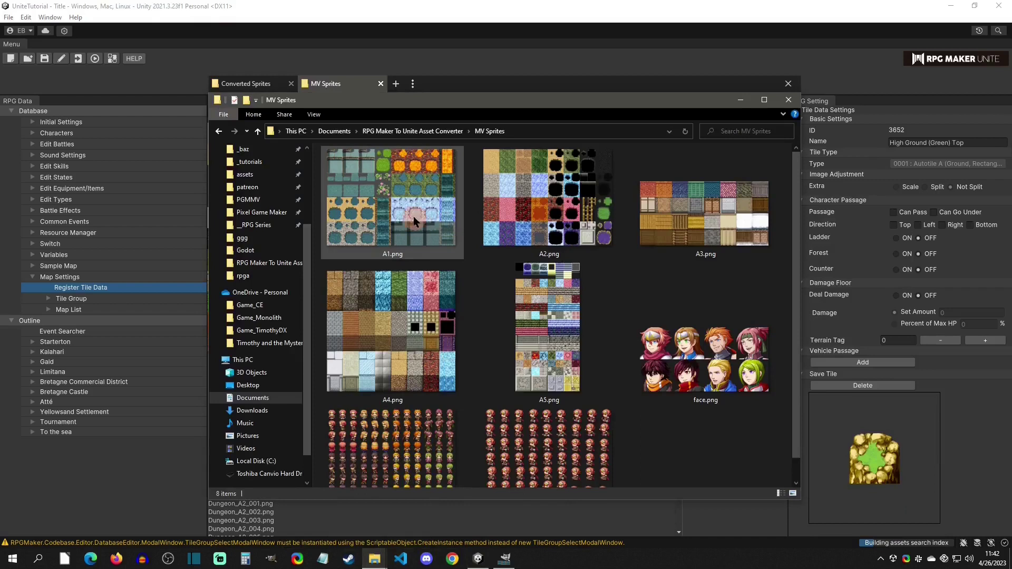
pyautogui.click(563, 210)
pyautogui.doubleClick(563, 210)
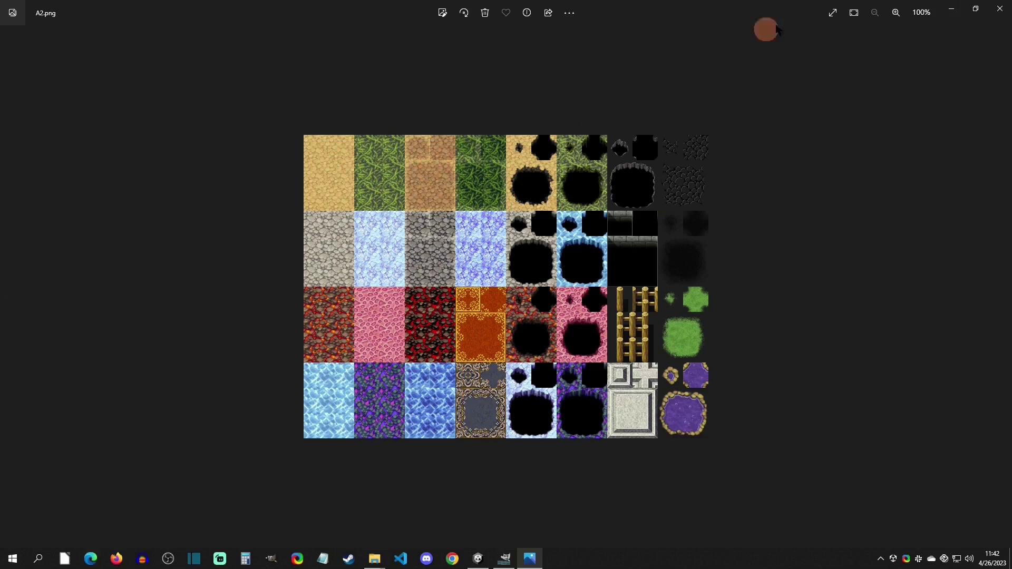
pyautogui.click(1001, 8)
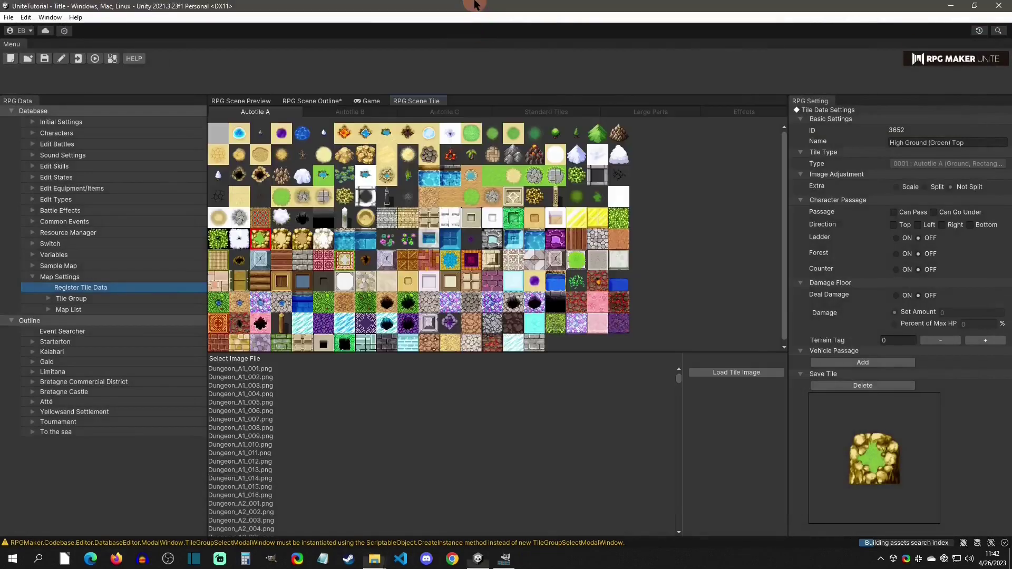
pyautogui.click(268, 98)
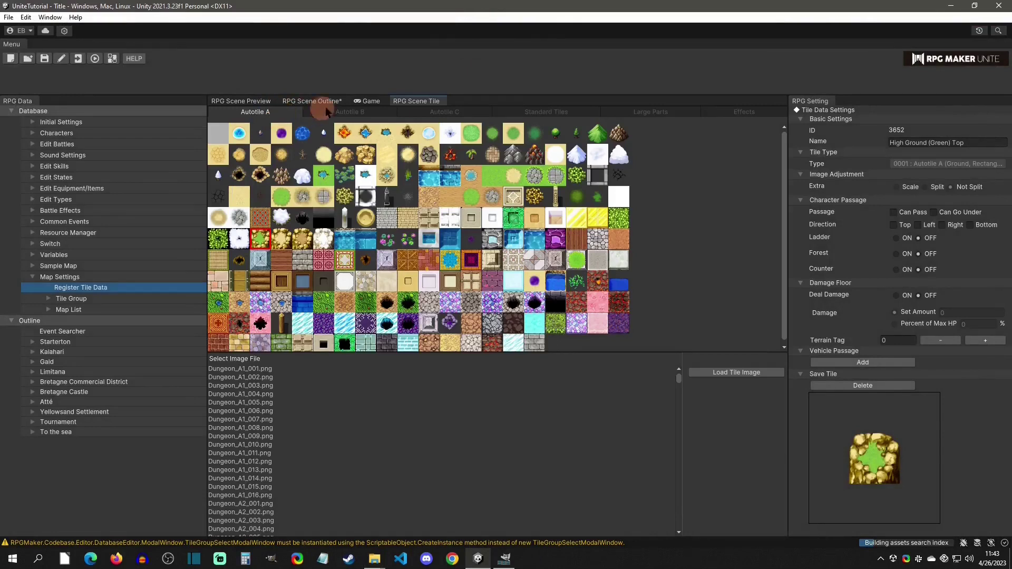
# - Show the Autotile B tiles, view A1.png and A4.png from the MV Sprites folder for comparison, and return to Unity
pyautogui.click(379, 113)
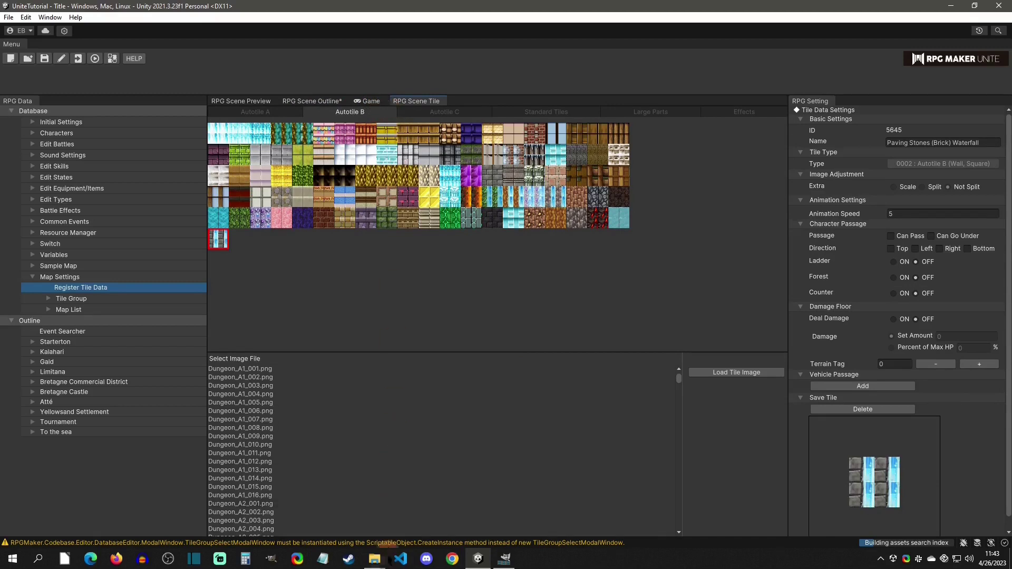
pyautogui.moveTo(374, 558)
pyautogui.click(421, 509)
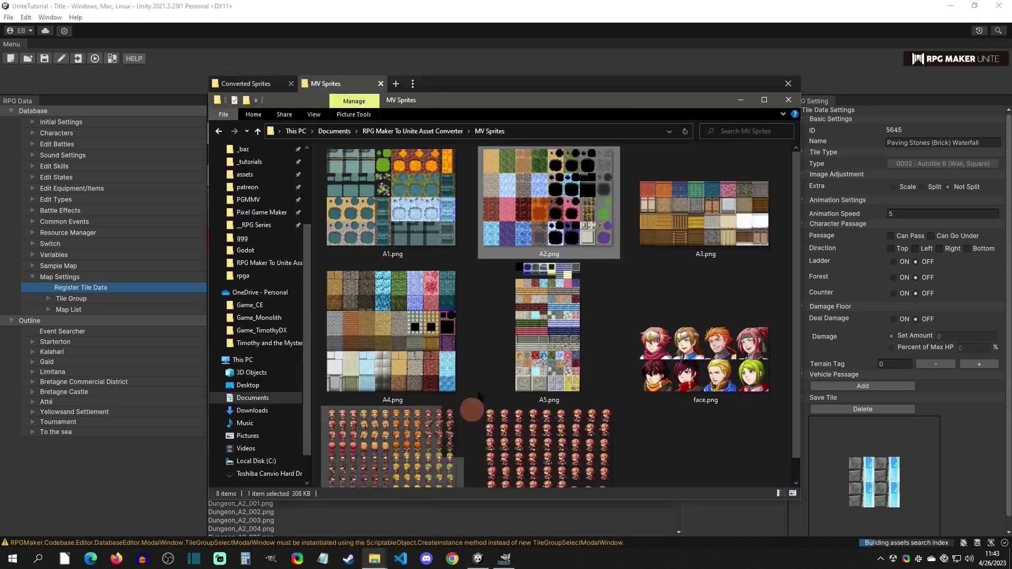
pyautogui.click(438, 214)
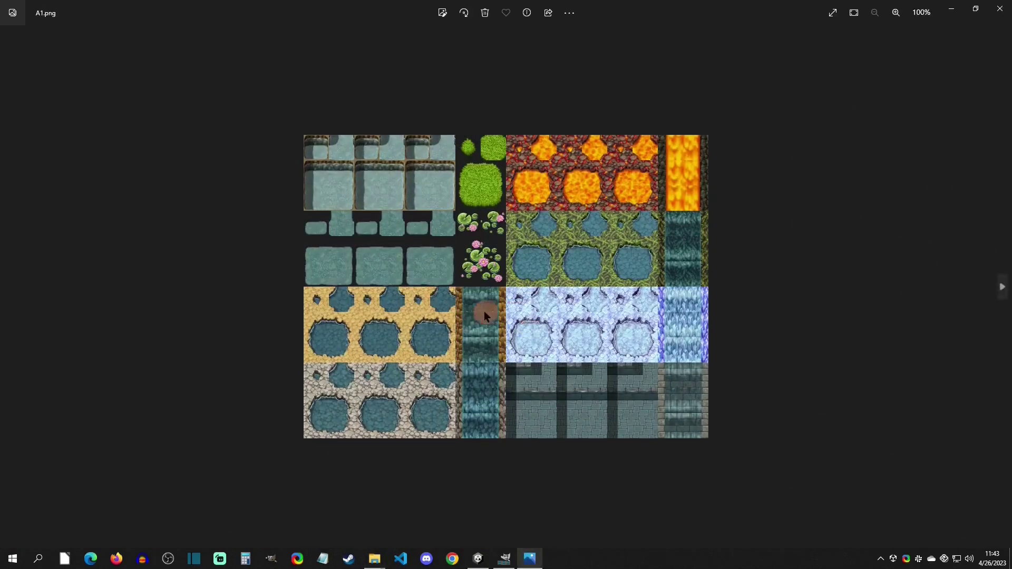
pyautogui.click(1000, 9)
pyautogui.doubleClick(403, 315)
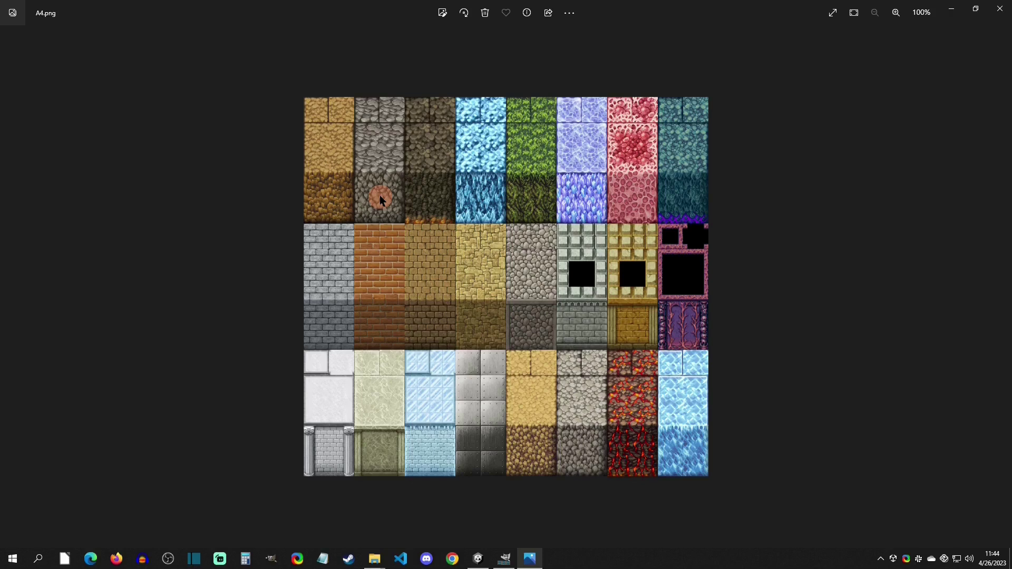
pyautogui.click(1000, 9)
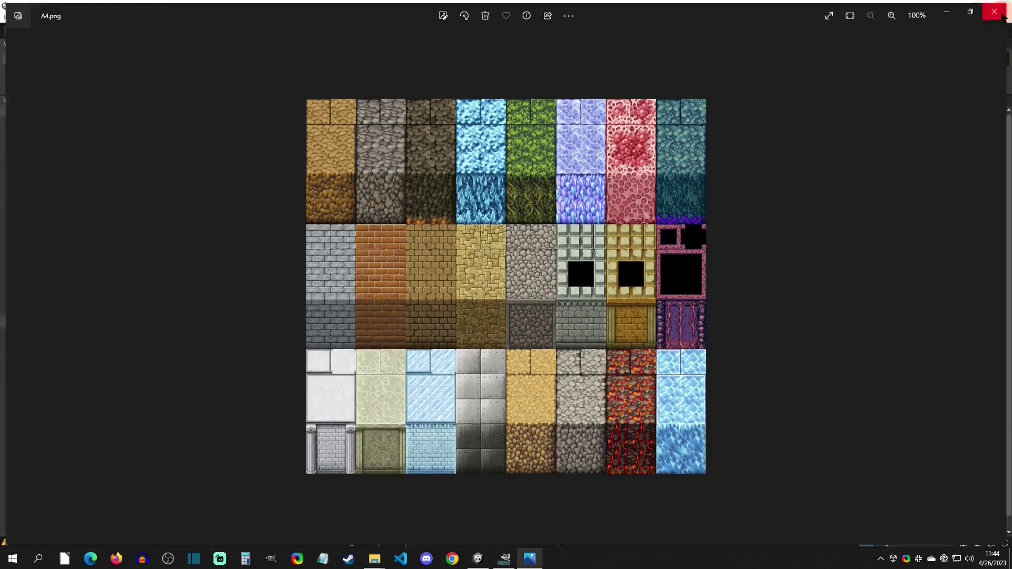
pyautogui.click(561, 5)
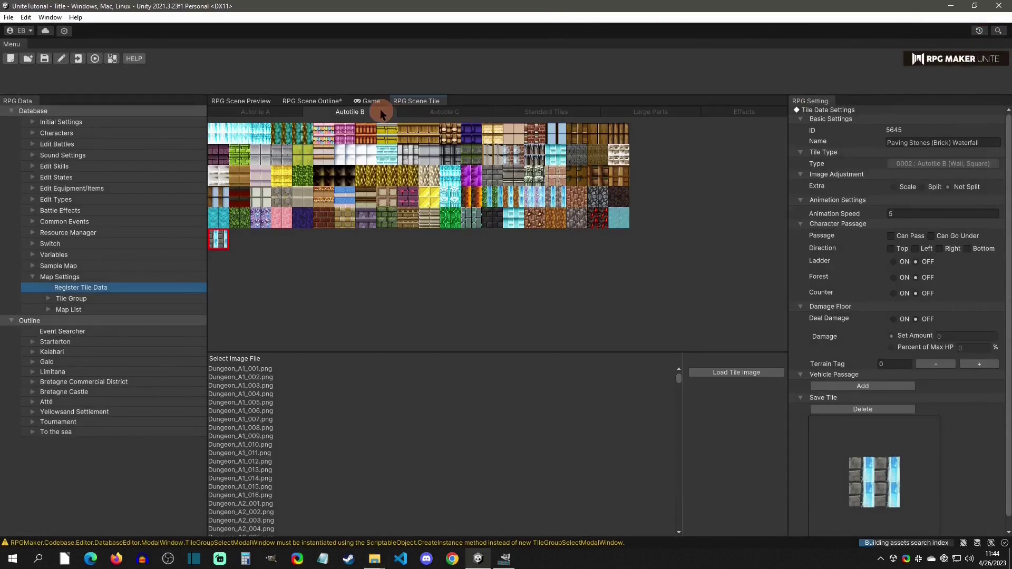
# - Show the Autotile C tiles and view A2.png in the MV Sprites folder for comparison
pyautogui.click(469, 113)
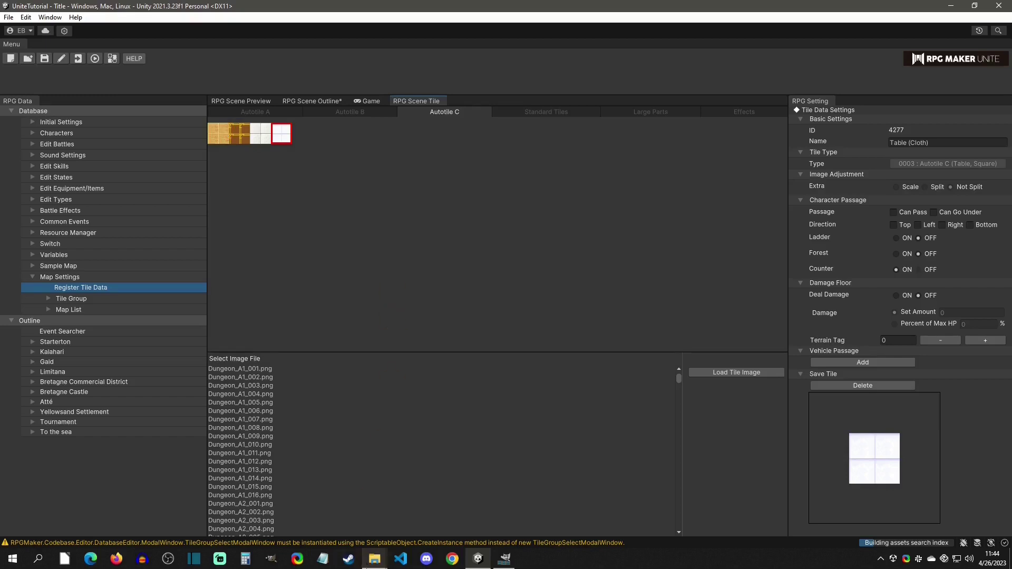
pyautogui.moveTo(374, 559)
pyautogui.click(415, 495)
pyautogui.doubleClick(523, 184)
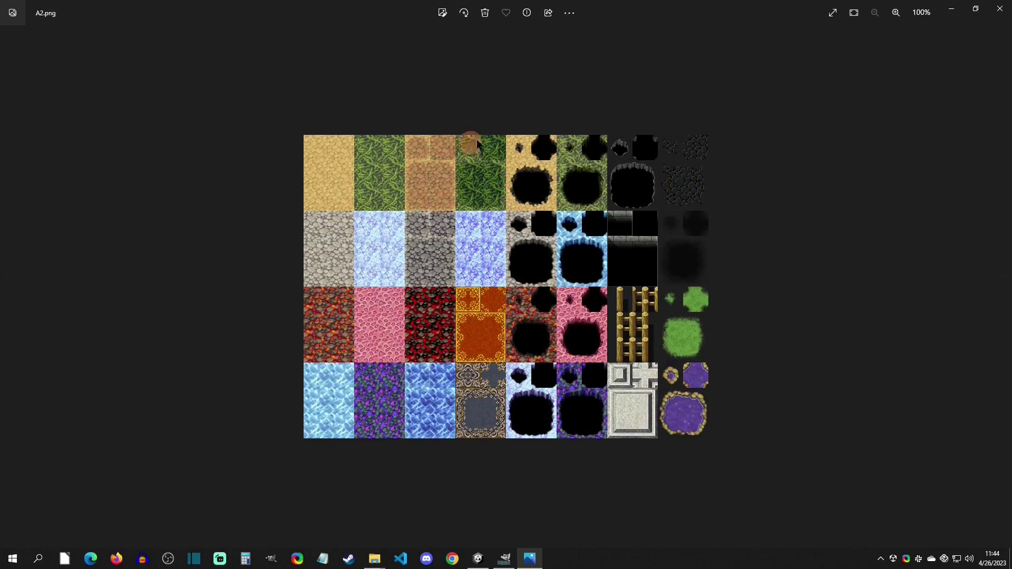
pyautogui.click(1000, 8)
pyautogui.click(481, 339)
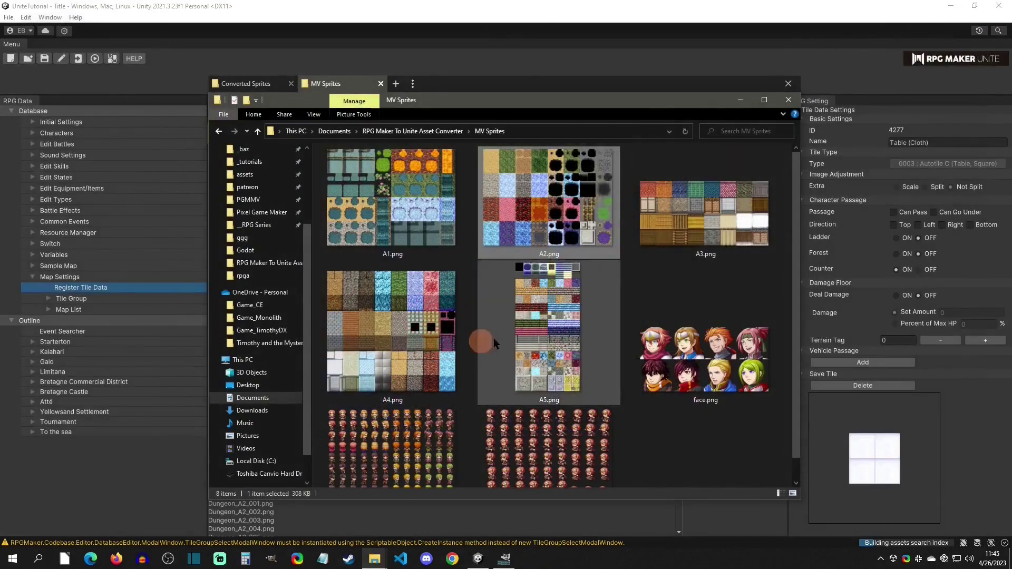
# - Return to Unity and browse the Standard Tiles category
pyautogui.click(479, 49)
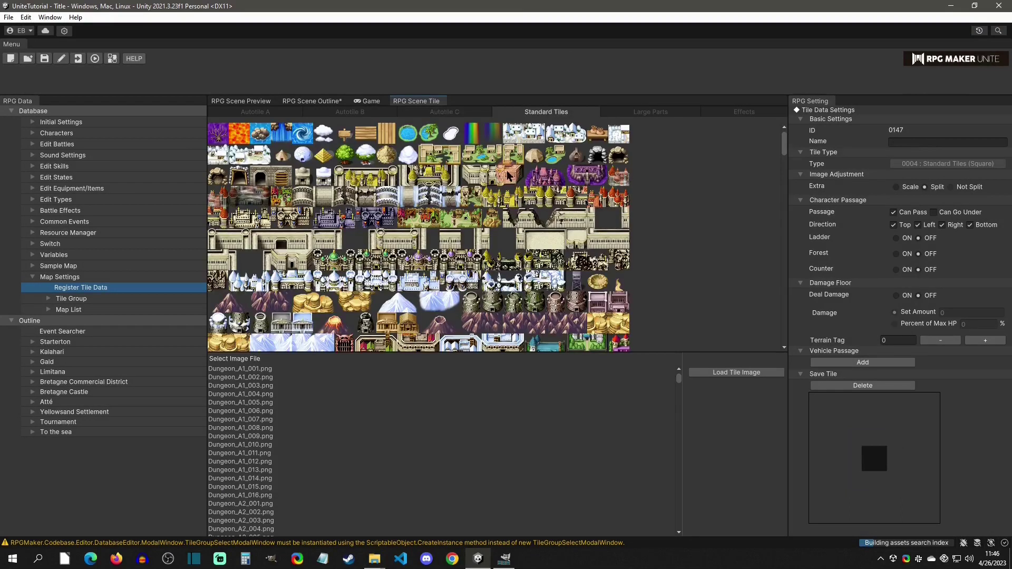
pyautogui.scroll(-10, 384, 221)
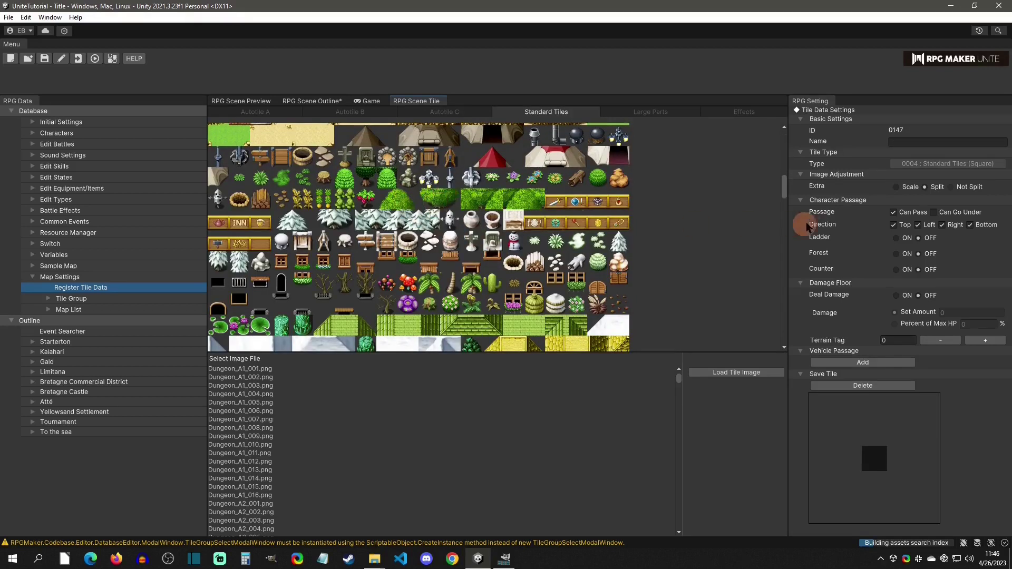
pyautogui.moveTo(784, 187); pyautogui.dragTo(678, 106)
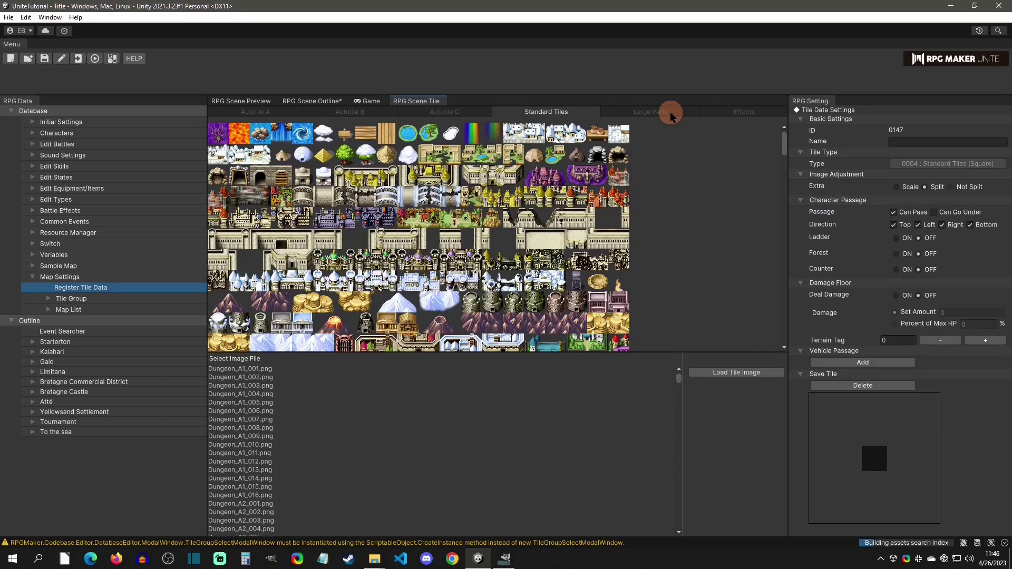
# - Inspect a section of the large round tent in Large Parts and view the Glitter tile in Effects
pyautogui.click(669, 112)
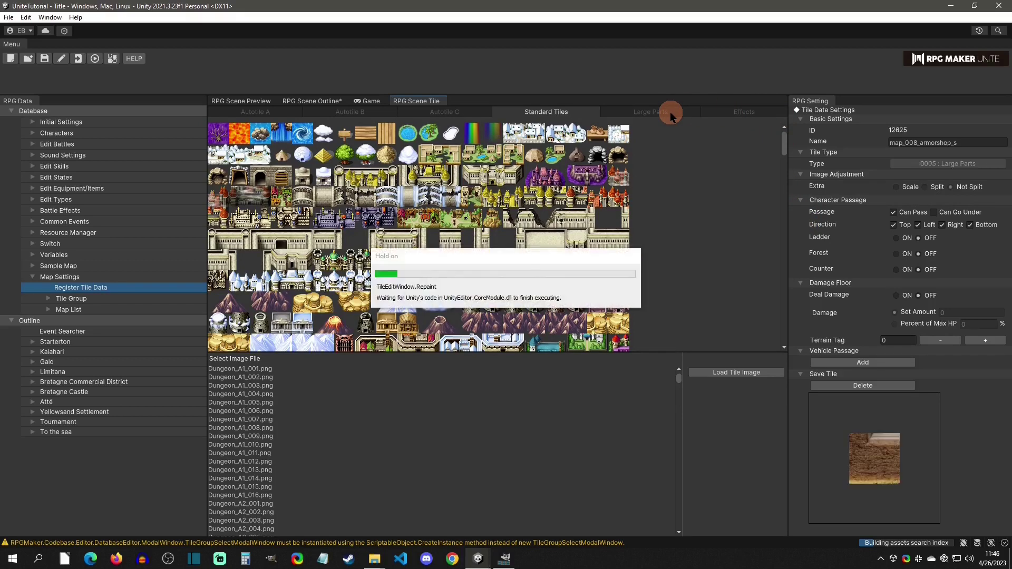
pyautogui.click(560, 210)
pyautogui.click(421, 213)
pyautogui.click(309, 210)
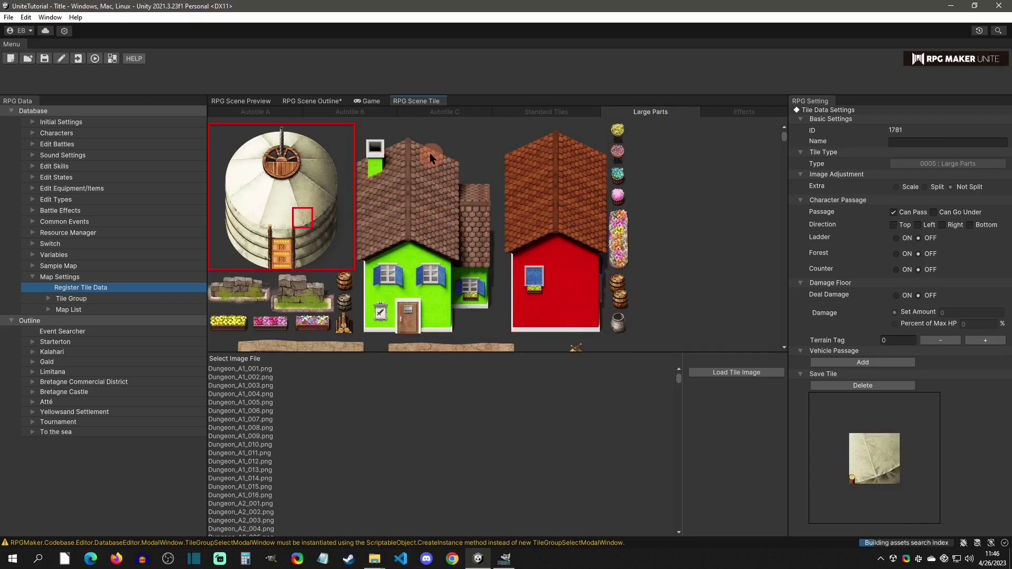
pyautogui.click(723, 110)
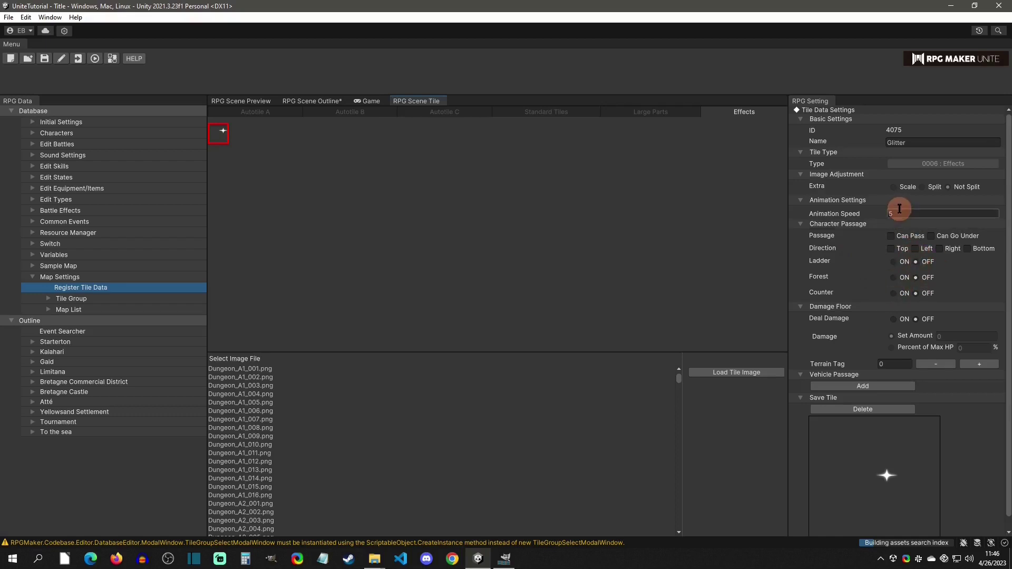
# - In Autotile A, pick Dungeon_A1_001.png for registration and enable its animation with 3 frames and a speed of 5
pyautogui.click(286, 113)
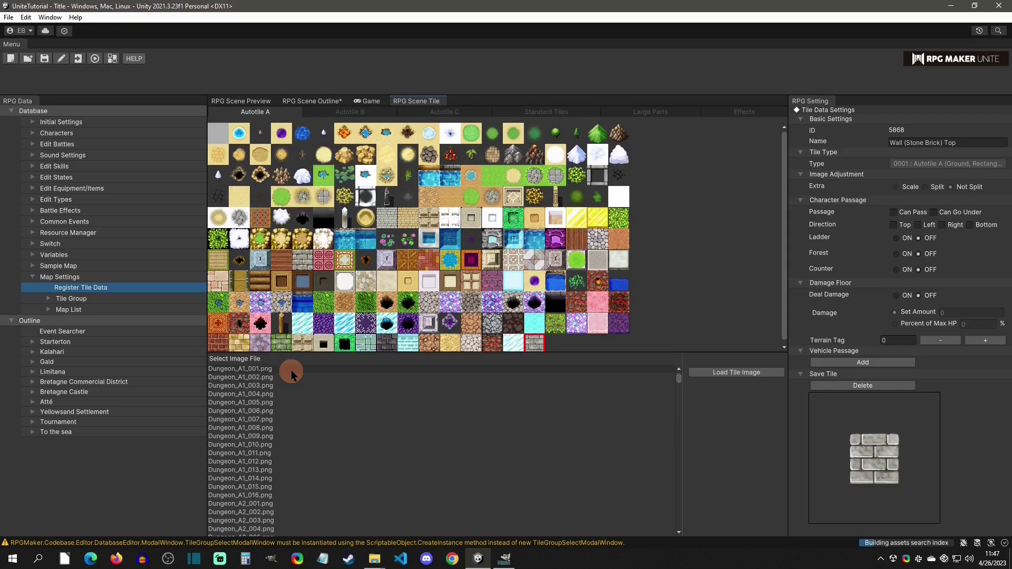
pyautogui.click(290, 370)
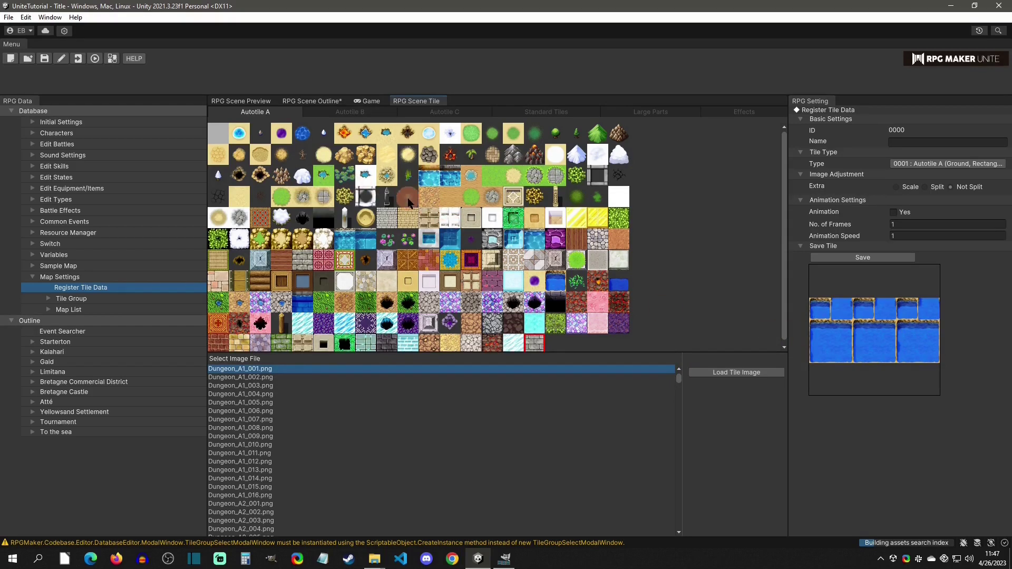
pyautogui.click(871, 333)
pyautogui.click(893, 213)
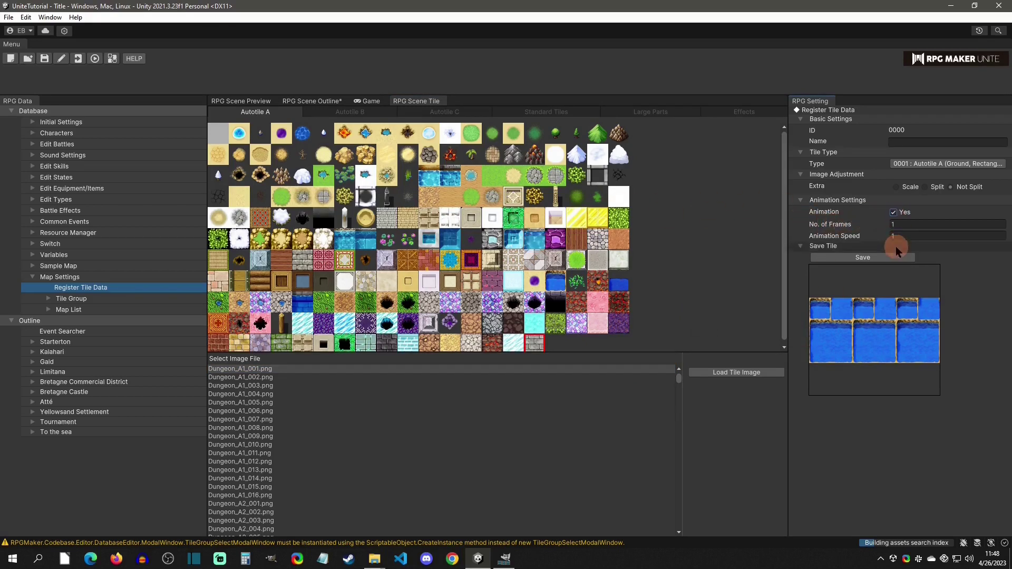
pyautogui.click(918, 224)
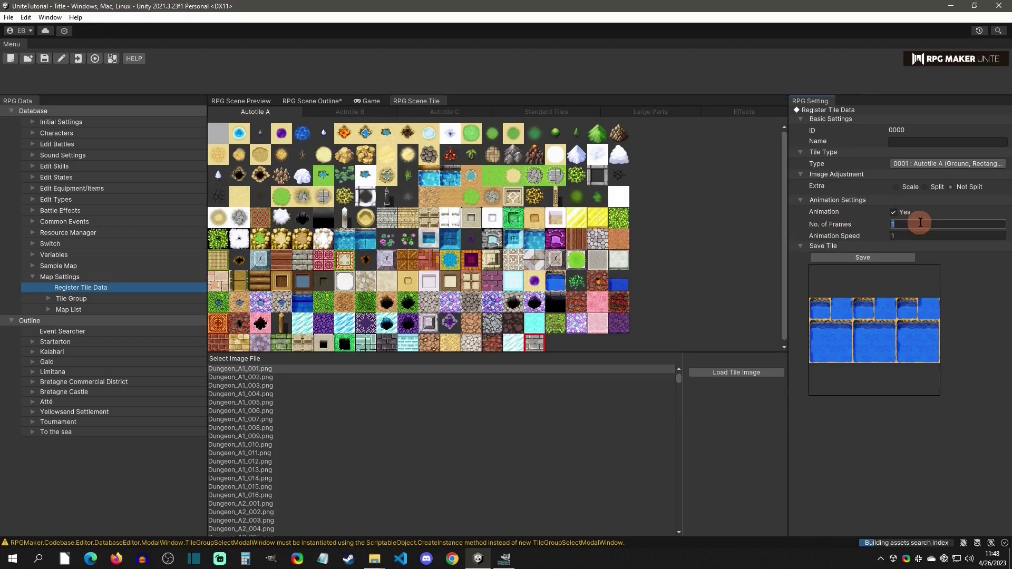
pyautogui.click(906, 235)
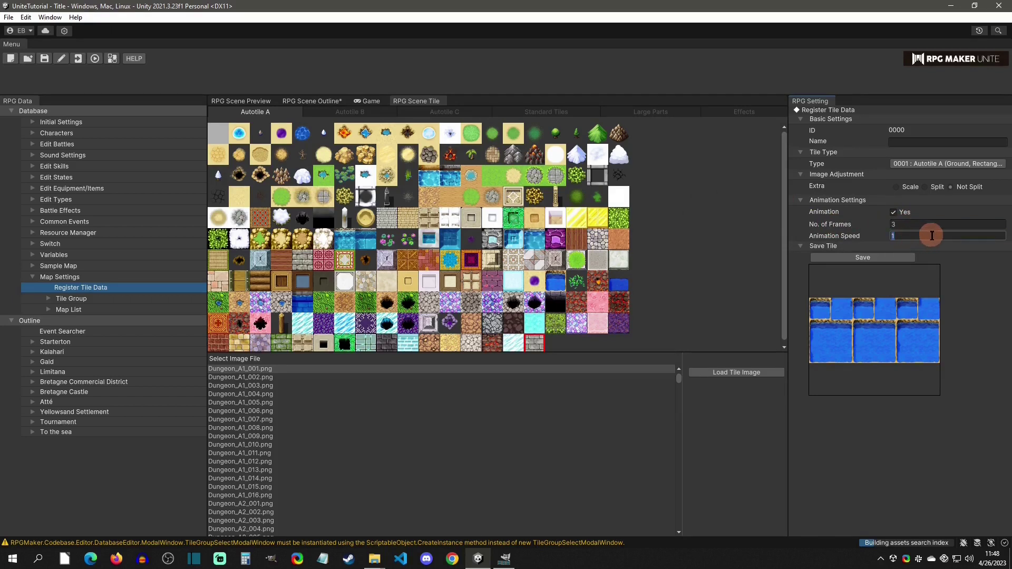
pyautogui.click(928, 235)
pyautogui.click(923, 236)
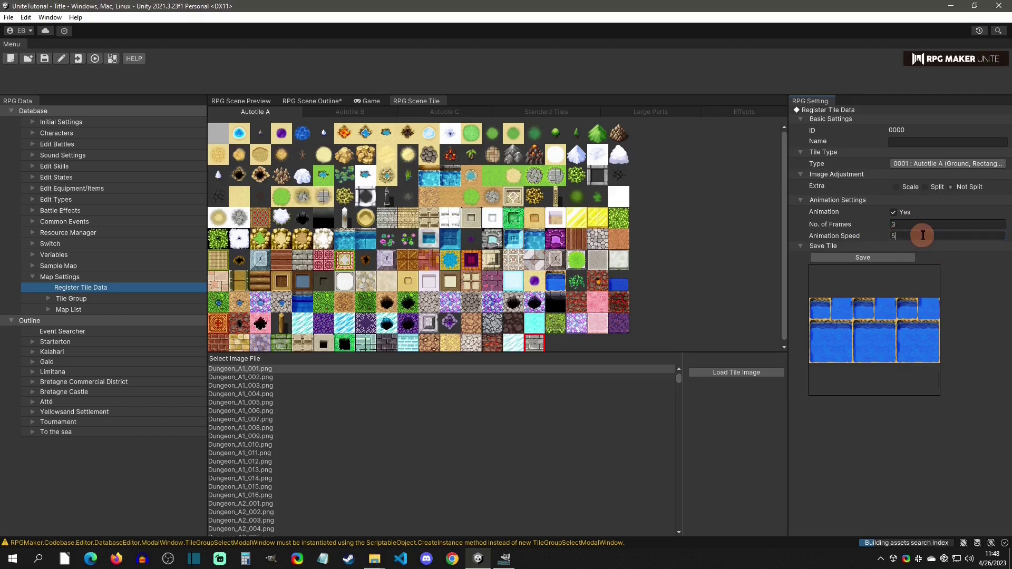
# - Name the new animated Autotile A tile water2 and save it to the tile data
pyautogui.click(916, 141)
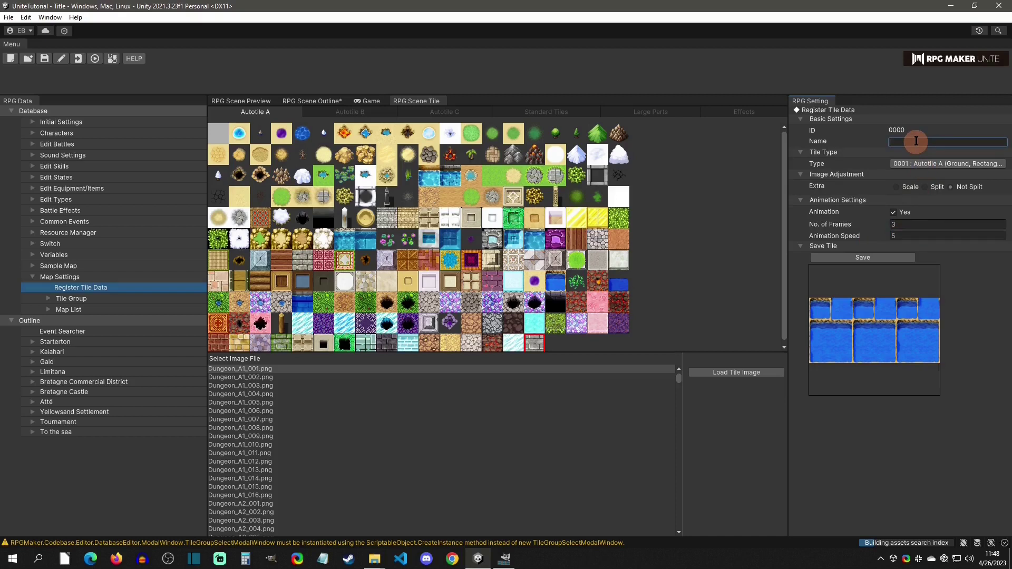
pyautogui.write('water2')
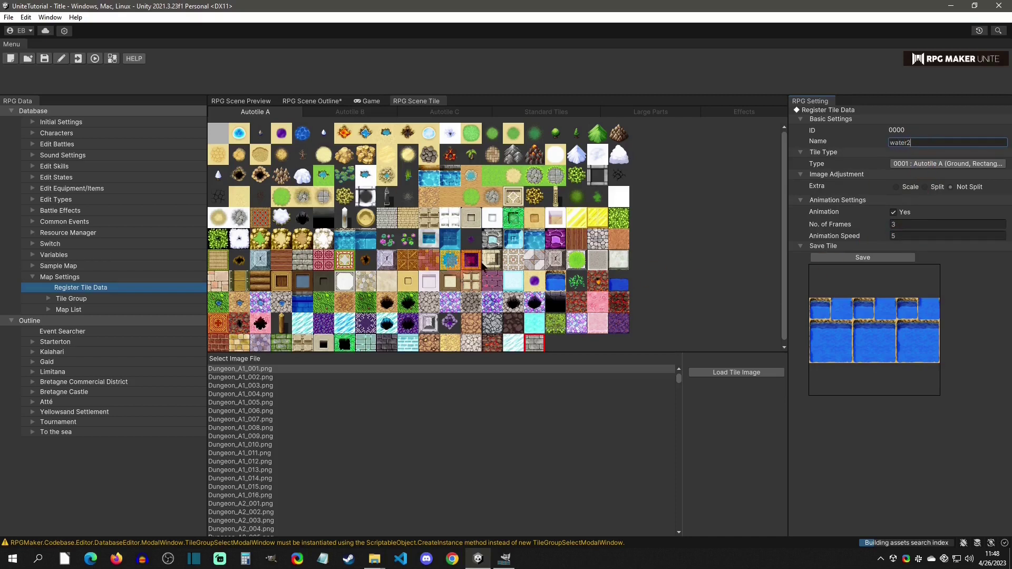
pyautogui.click(644, 286)
pyautogui.click(557, 348)
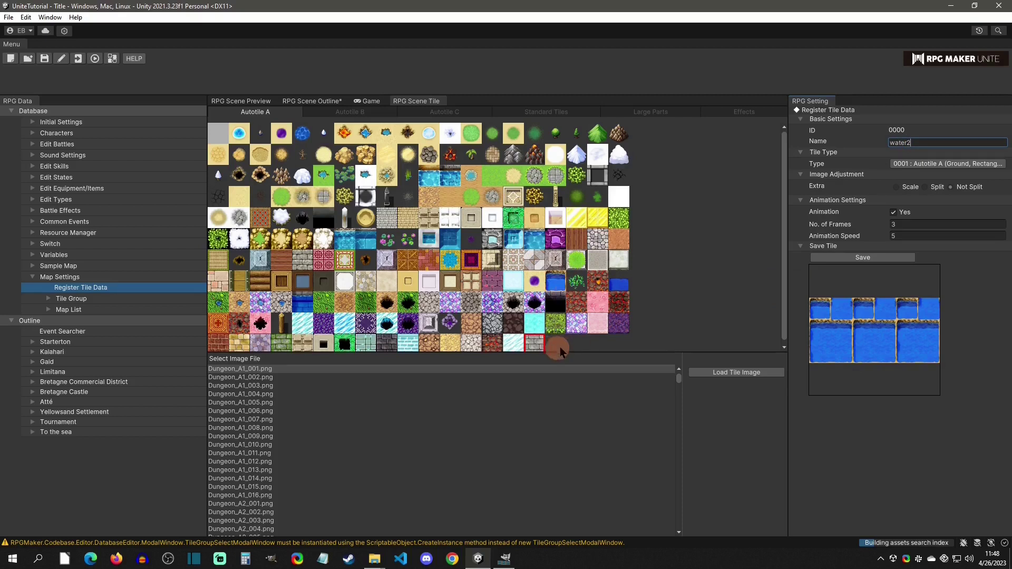
pyautogui.click(872, 256)
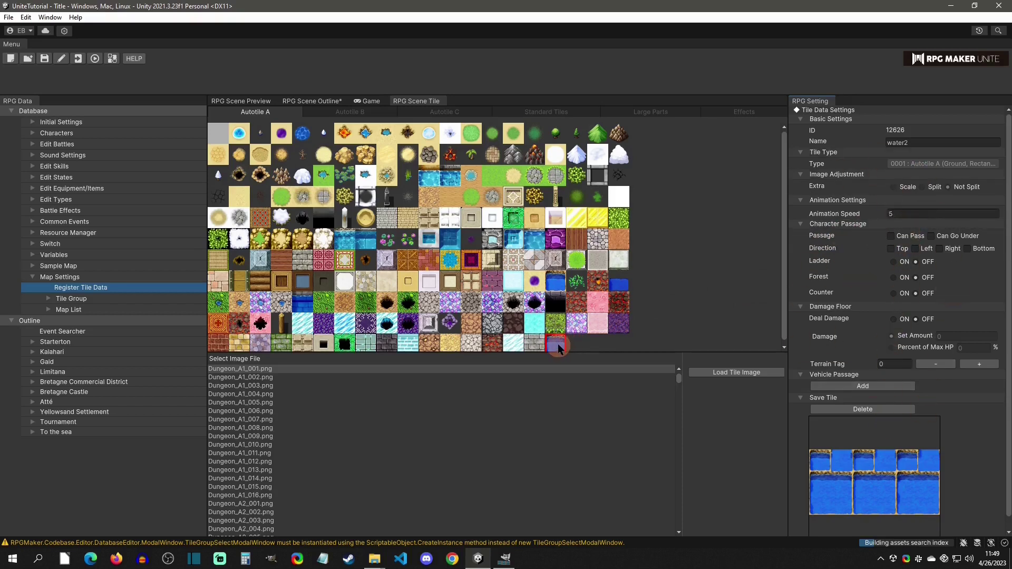
# - Open the 0010001_Starterton_Inn map for editing and view the Autotile A tiles that can be added to it
pyautogui.click(47, 310)
pyautogui.click(56, 321)
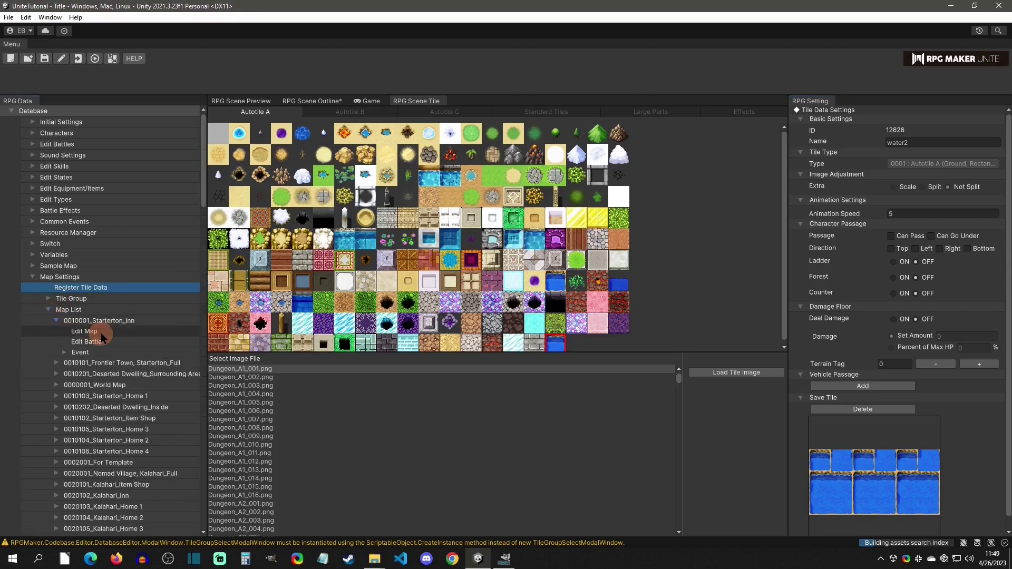
pyautogui.click(94, 332)
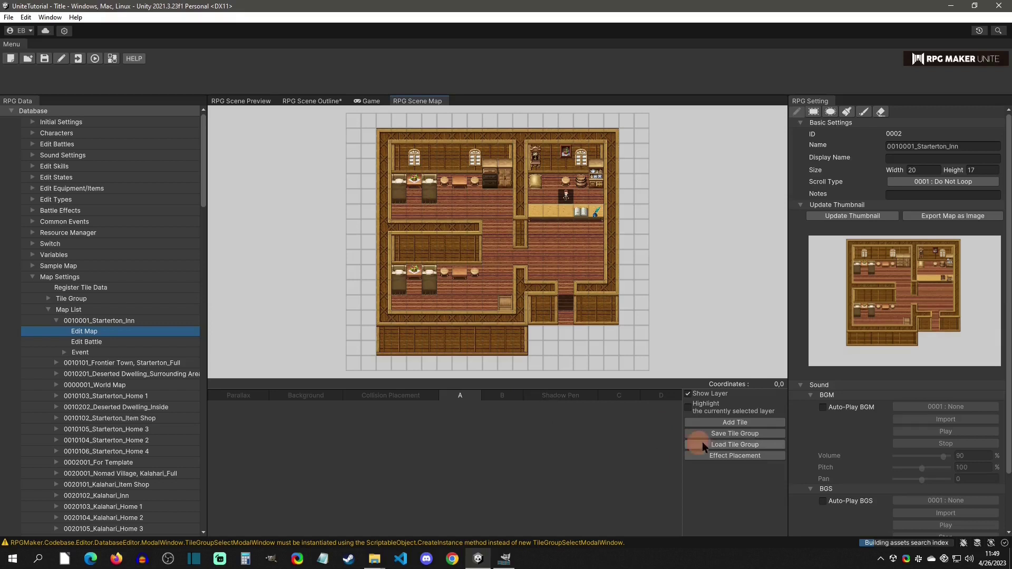
pyautogui.click(745, 424)
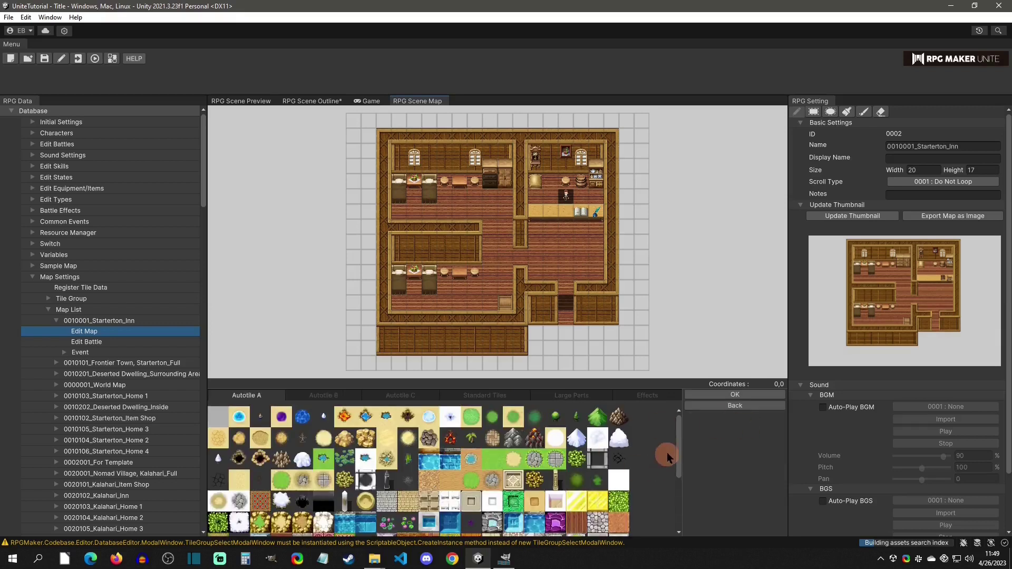
pyautogui.click(718, 406)
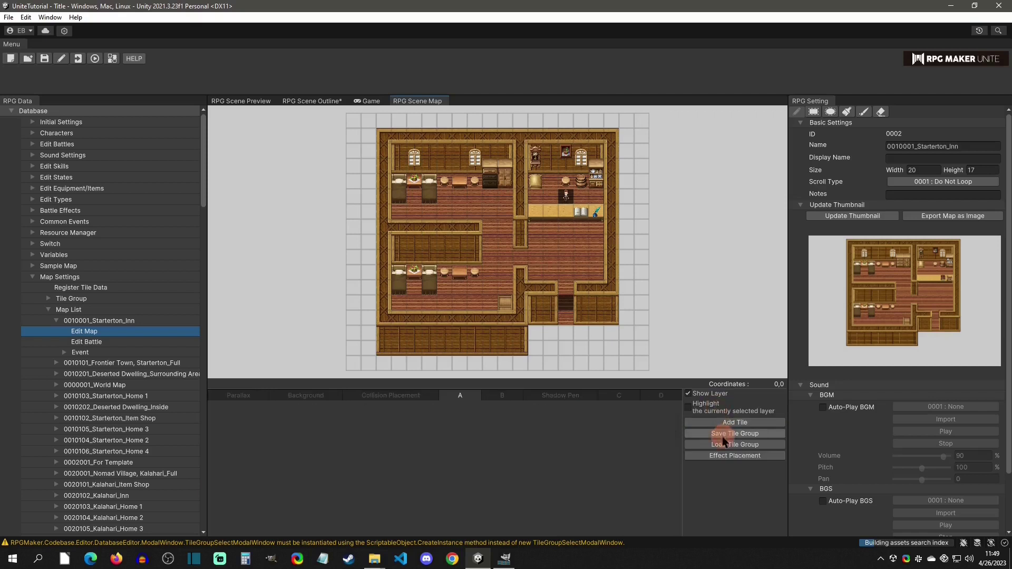
# - View the tile groups that can be loaded into the inn map, then recheck its addable tiles without adding any
pyautogui.click(722, 443)
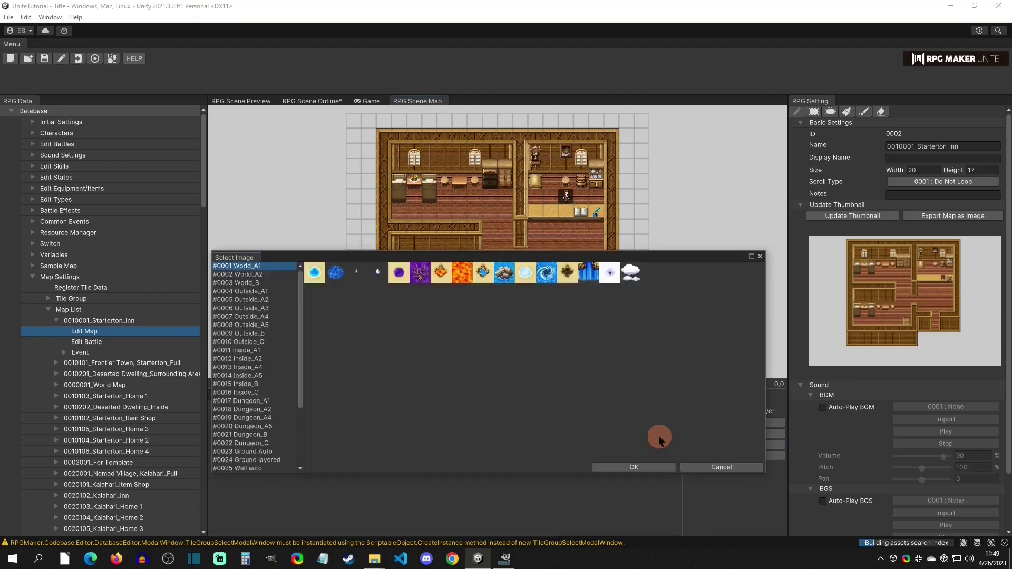
pyautogui.click(699, 468)
pyautogui.click(707, 422)
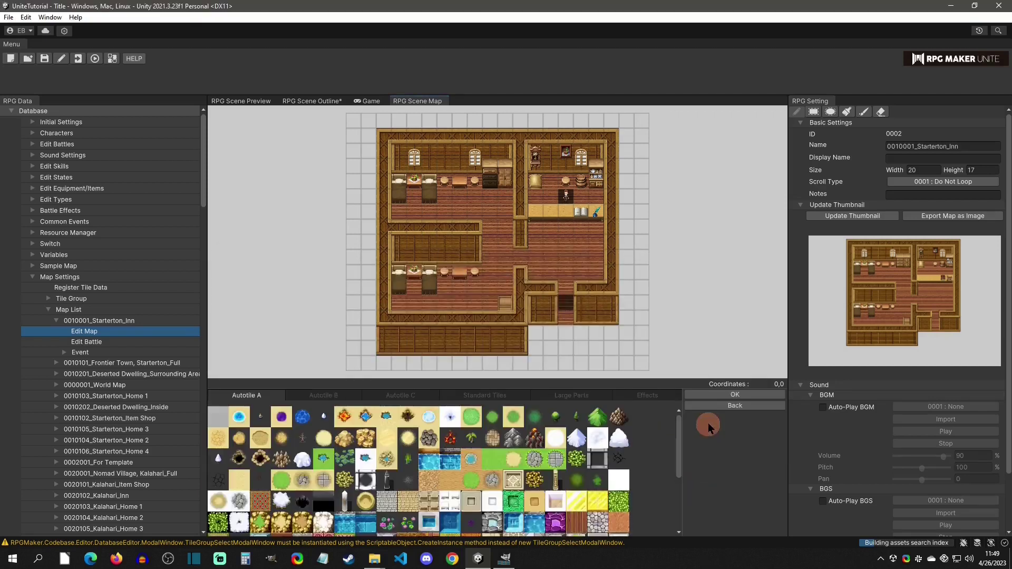
pyautogui.scroll(-3, 599, 501)
pyautogui.click(727, 407)
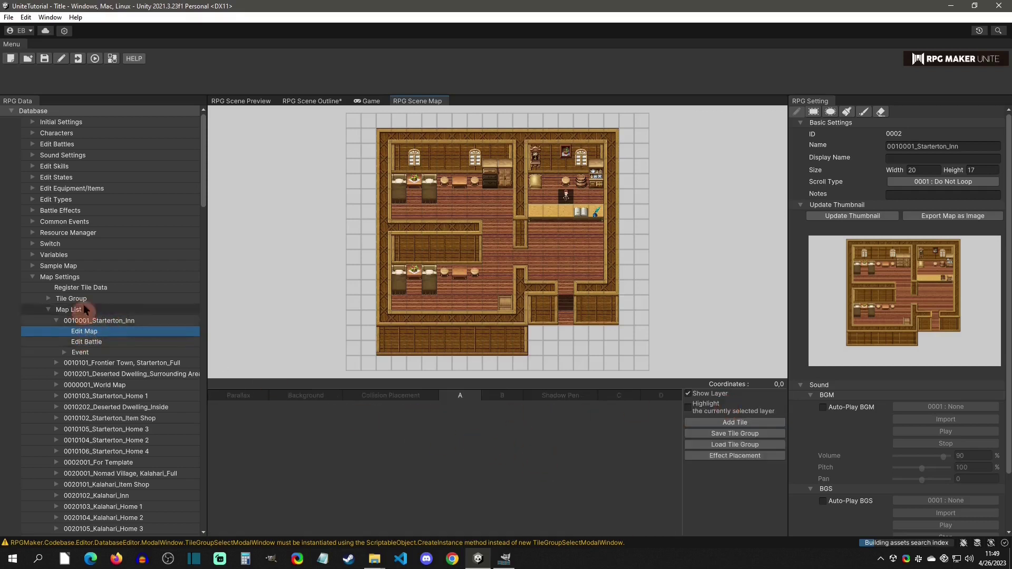
# - Return to the tile registration's Autotile B tiles and compare Rocks, Waterfall Animated 2 with its source image Outside_A1_014.png
pyautogui.click(67, 288)
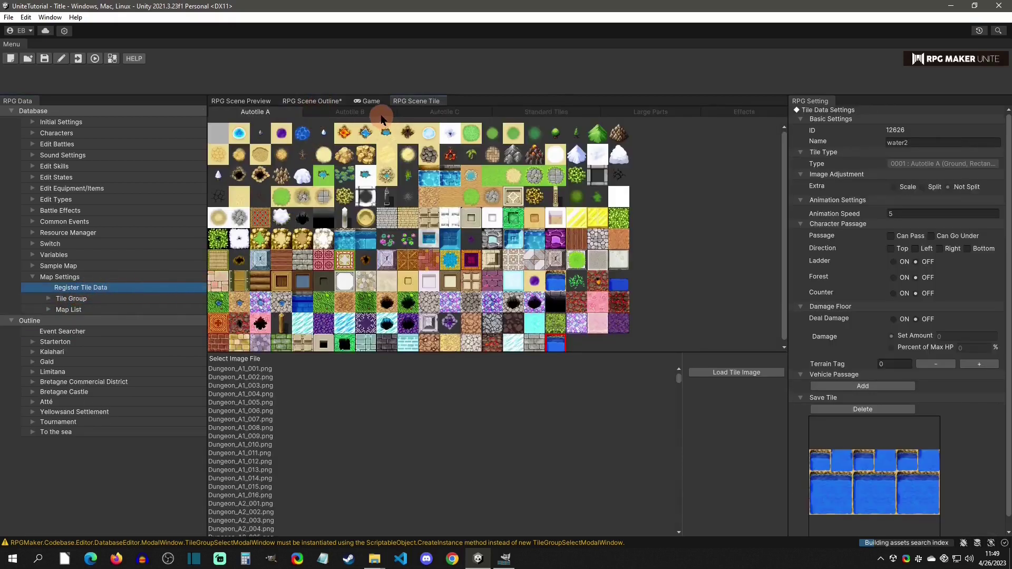
pyautogui.click(380, 115)
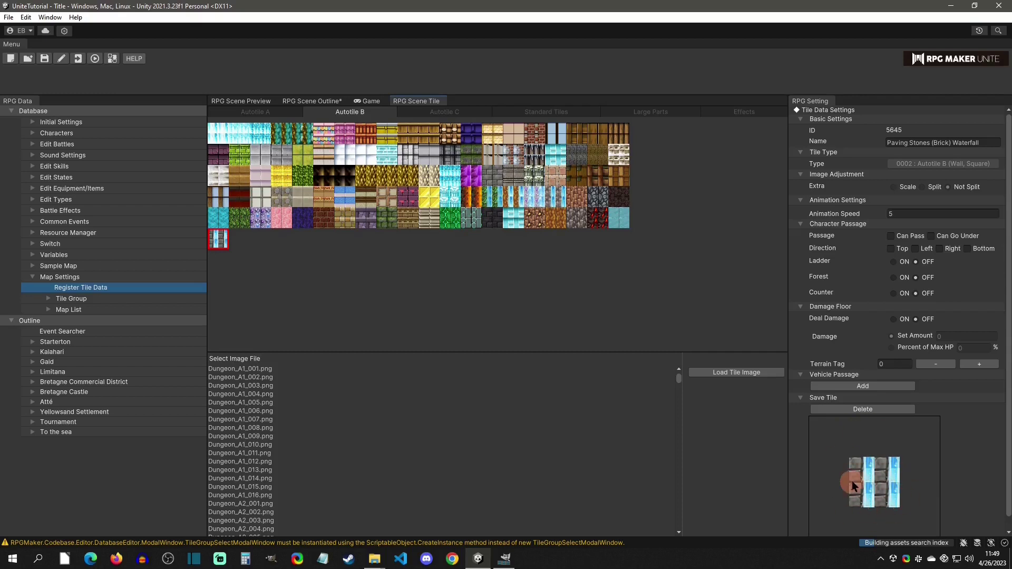
pyautogui.click(302, 134)
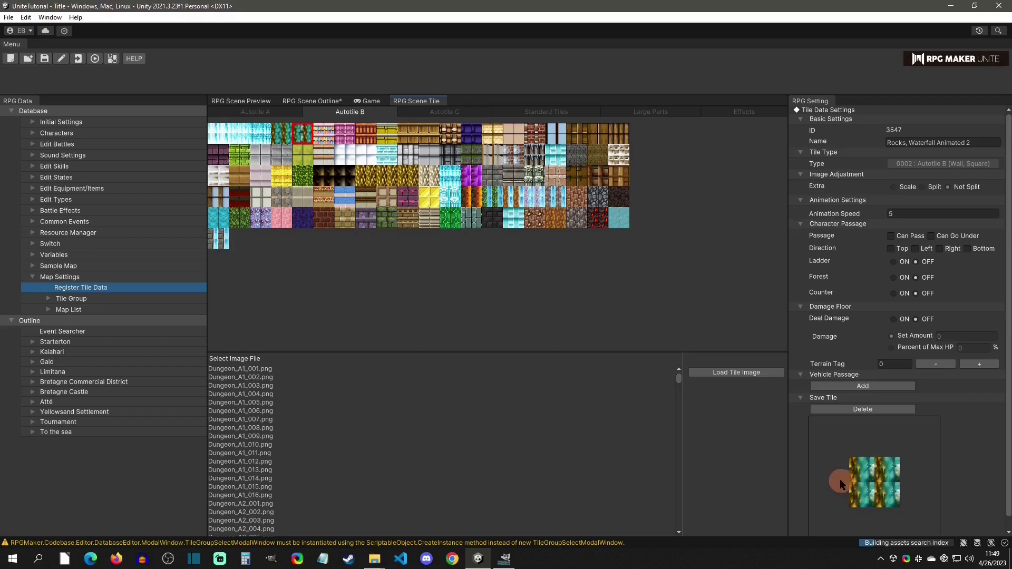
pyautogui.moveTo(676, 375); pyautogui.dragTo(680, 468)
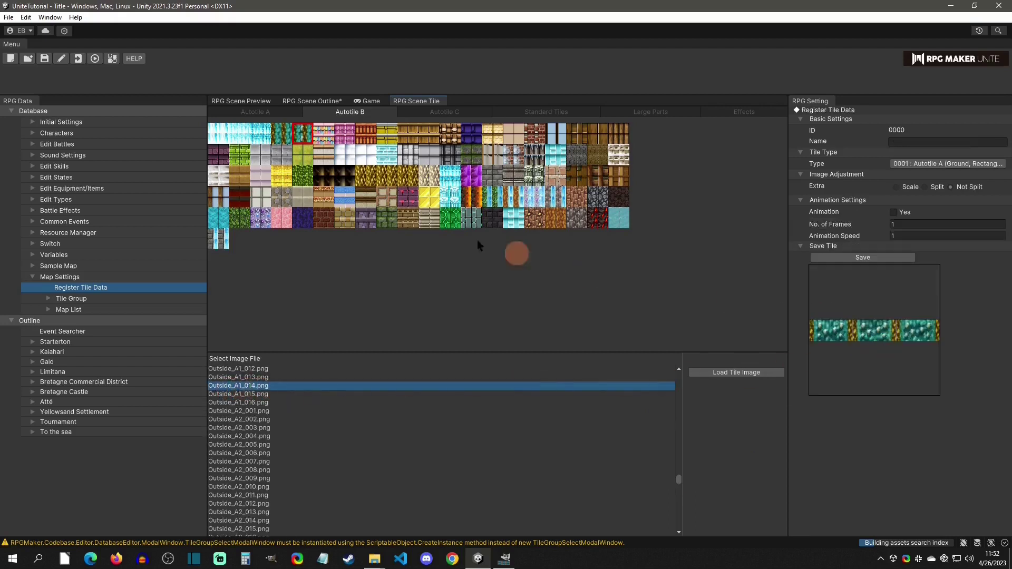
pyautogui.click(303, 135)
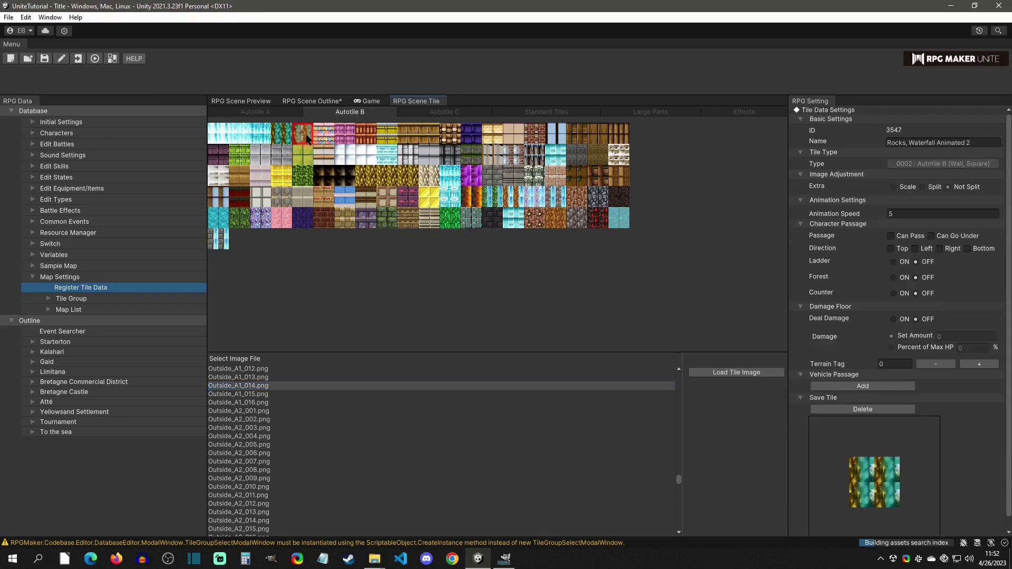
pyautogui.click(277, 390)
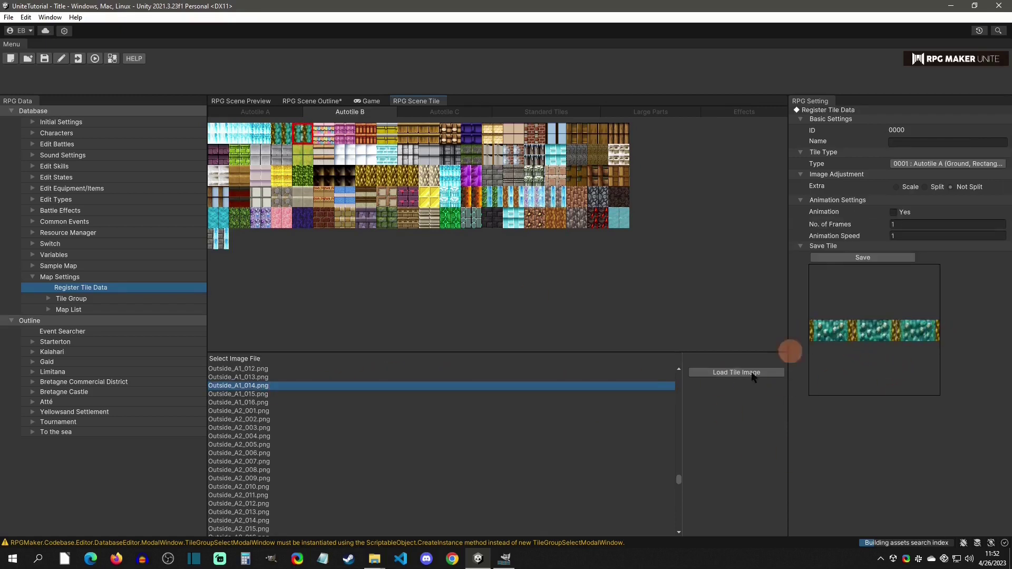
# - Switch to GIMP and examine the corner and upper edge pixels of the autotileB_animated2 image up close
pyautogui.click(503, 558)
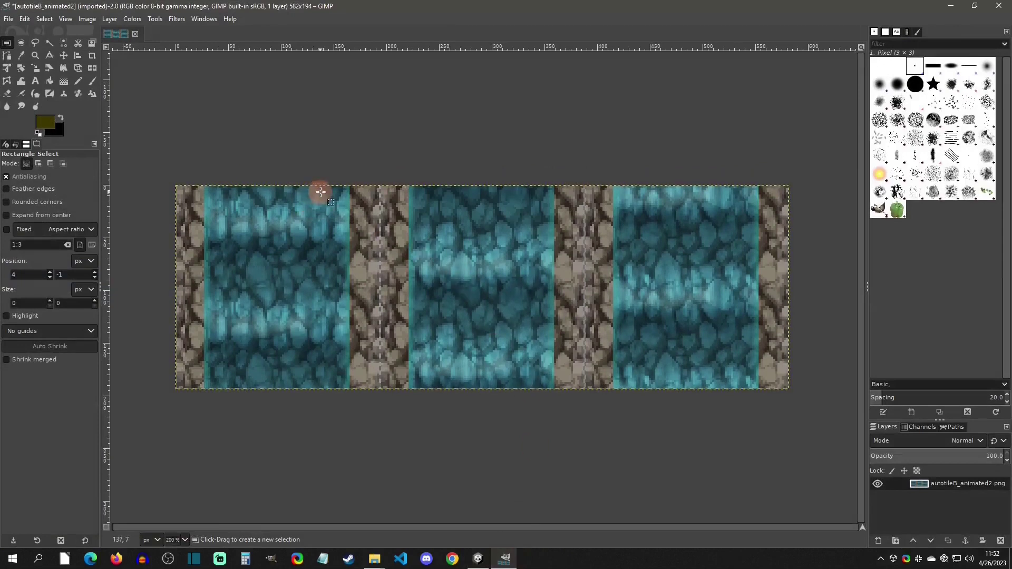
pyautogui.keyDown('ctrl'); pyautogui.scroll(7, 321, 192); pyautogui.keyUp('ctrl')
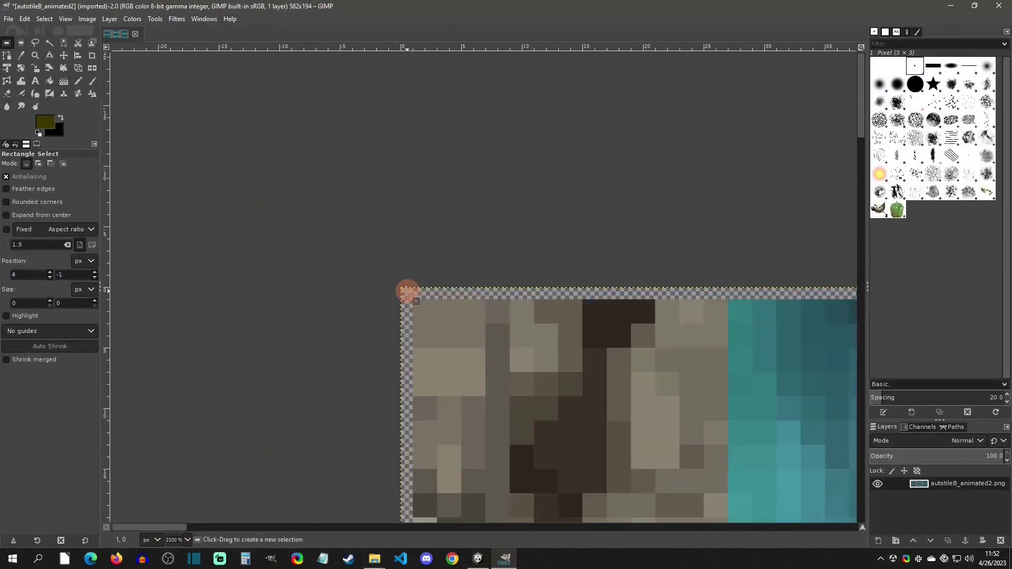
pyautogui.click(406, 291)
pyautogui.hscroll(10, 350, 228)
pyautogui.scroll(-2, 351, 229)
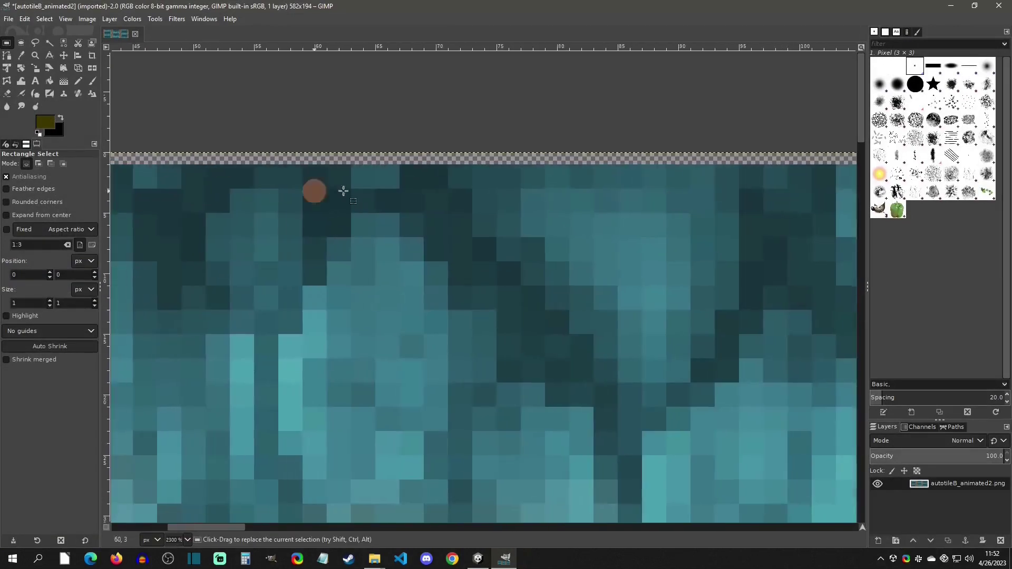
pyautogui.hscroll(10, 189, 216)
pyautogui.click(675, 149)
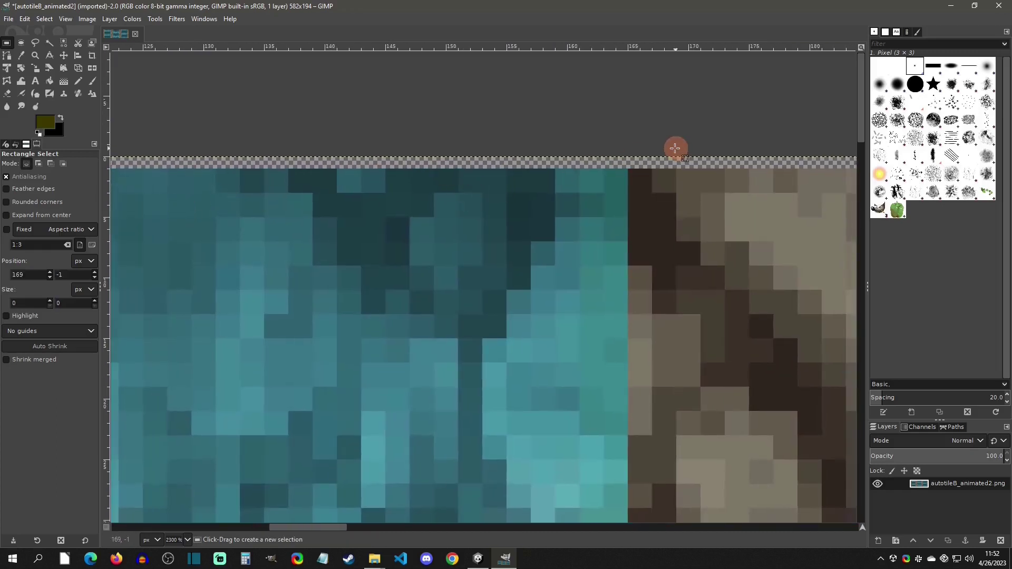
# - Examine the seams between the animation frames of autotileB_animated2, ending with the whole image in view
pyautogui.keyDown('ctrl'); pyautogui.scroll(-3, 675, 149); pyautogui.keyUp('ctrl')
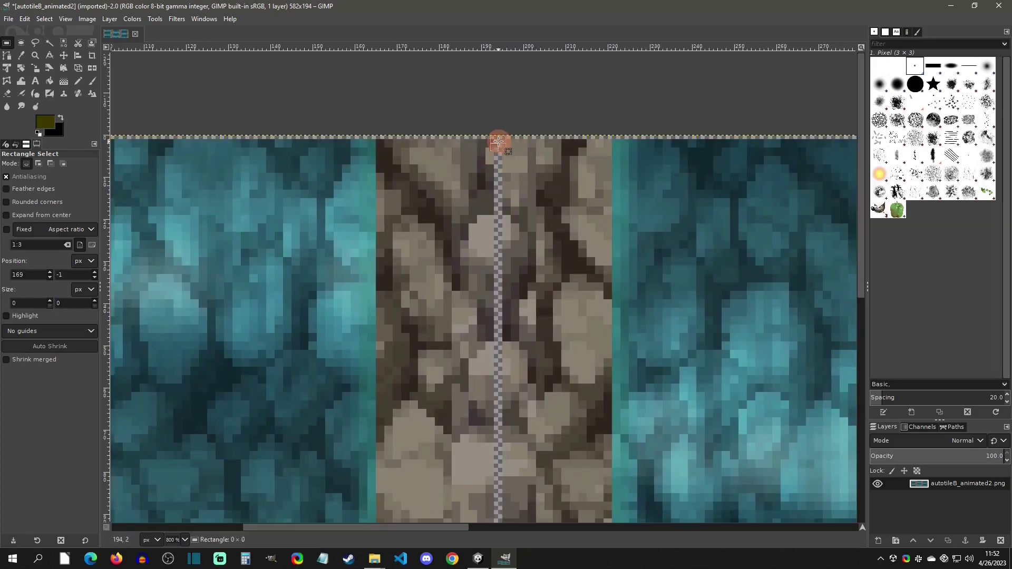
pyautogui.keyDown('ctrl'); pyautogui.scroll(-2, 533, 191); pyautogui.keyUp('ctrl')
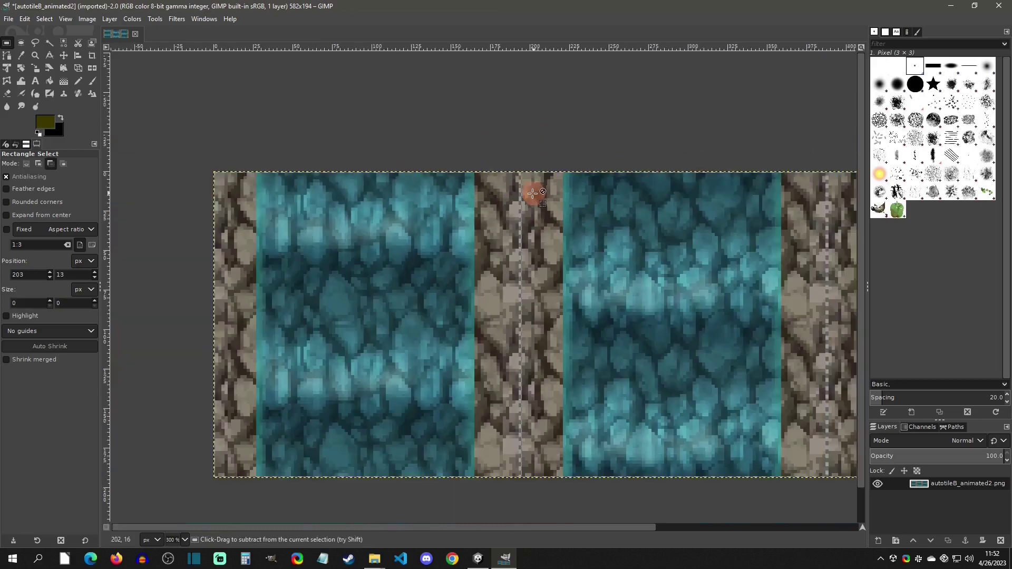
pyautogui.keyDown('ctrl'); pyautogui.scroll(-2, 533, 192); pyautogui.keyUp('ctrl')
pyautogui.keyDown('ctrl'); pyautogui.scroll(1, 542, 260); pyautogui.keyUp('ctrl')
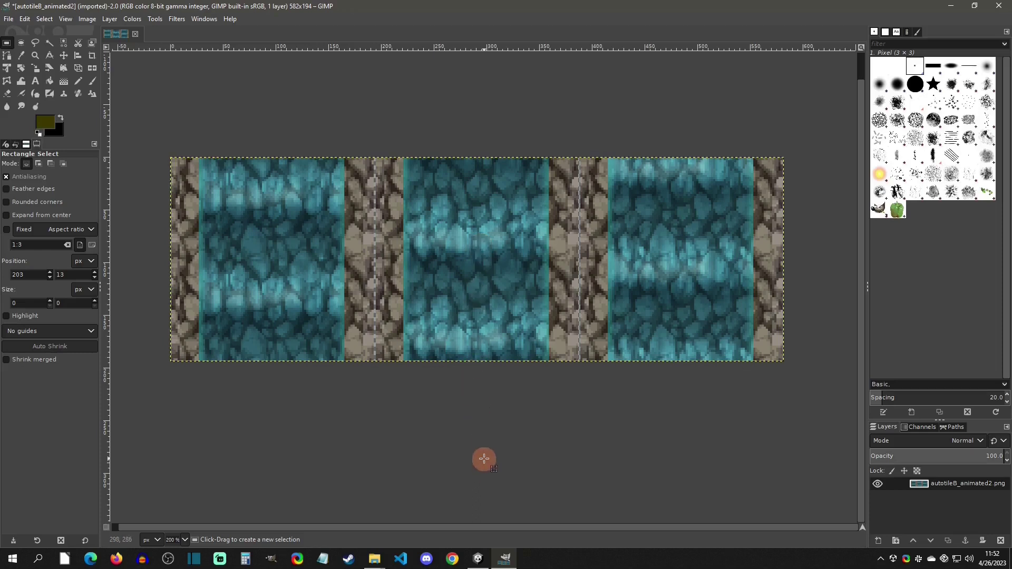
# - Launch RPG Maker To Unite Asset Converter from its folder, view the Tile Slice import settings, and return to the slice selection
pyautogui.click(374, 559)
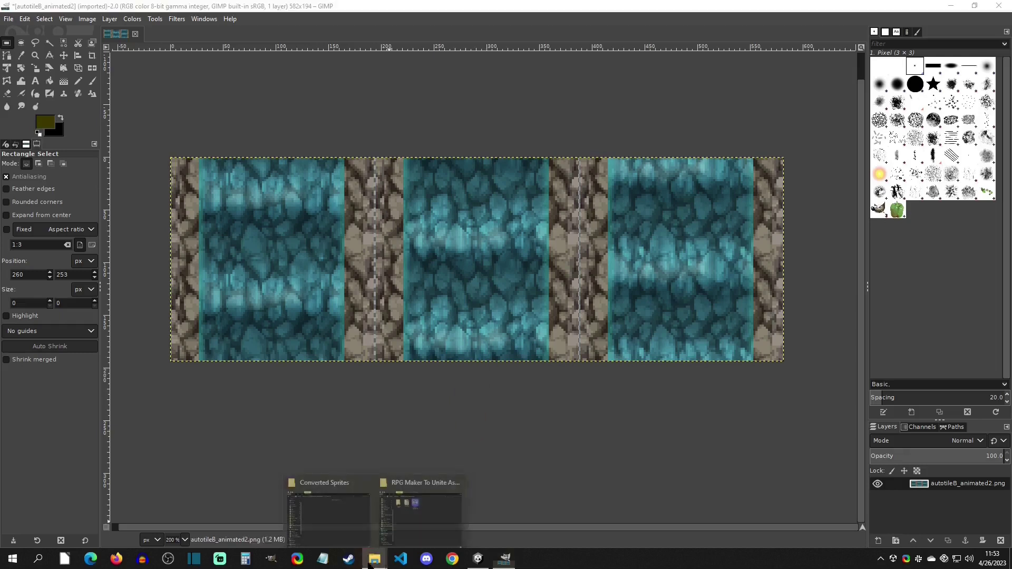
pyautogui.click(421, 514)
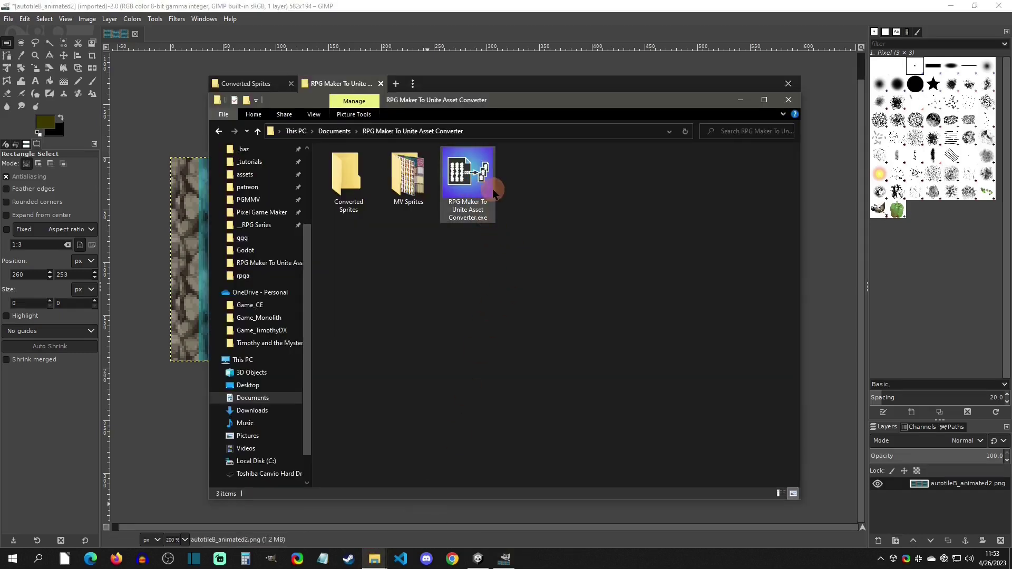
pyautogui.doubleClick(467, 174)
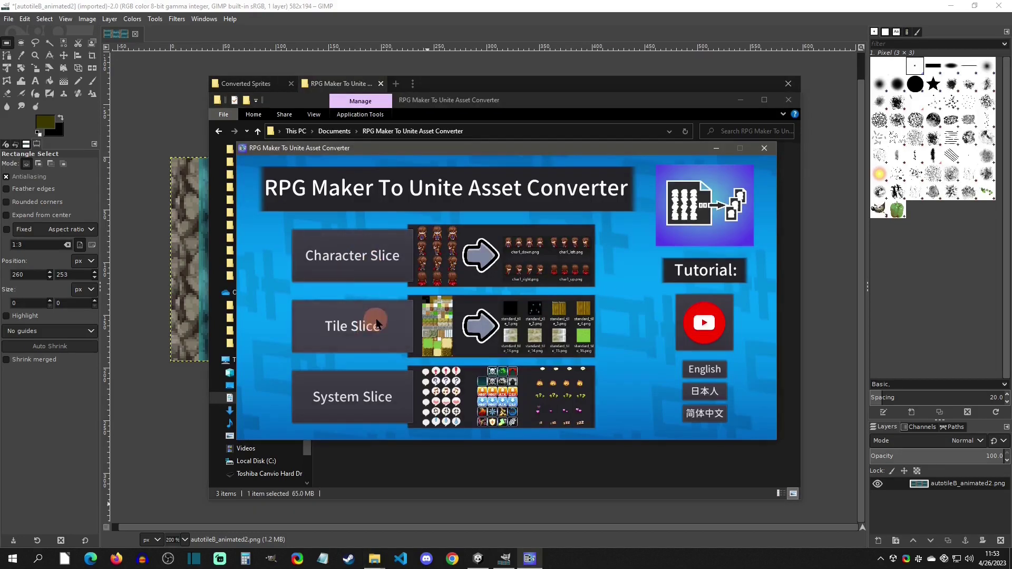
pyautogui.click(394, 329)
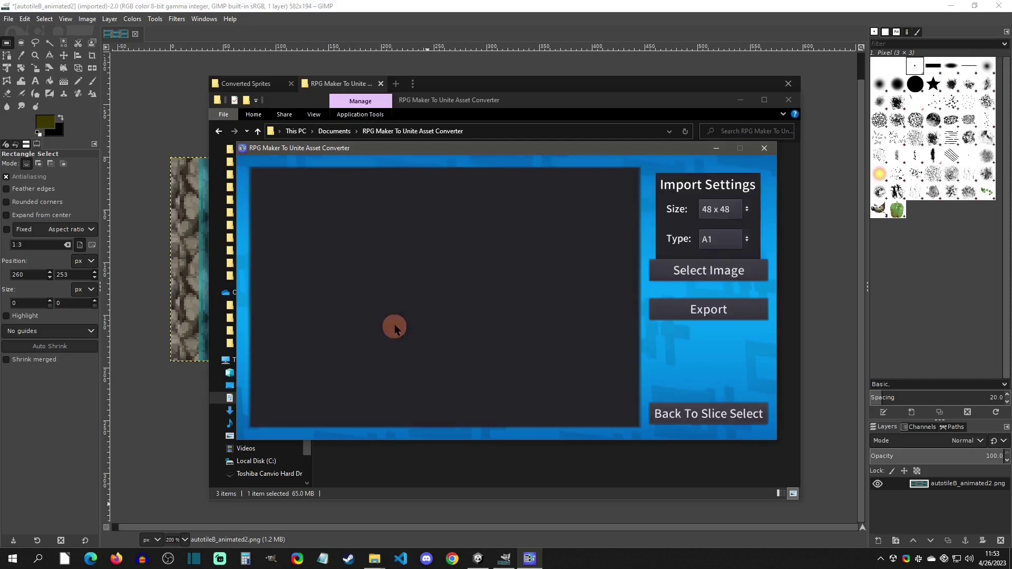
pyautogui.click(709, 414)
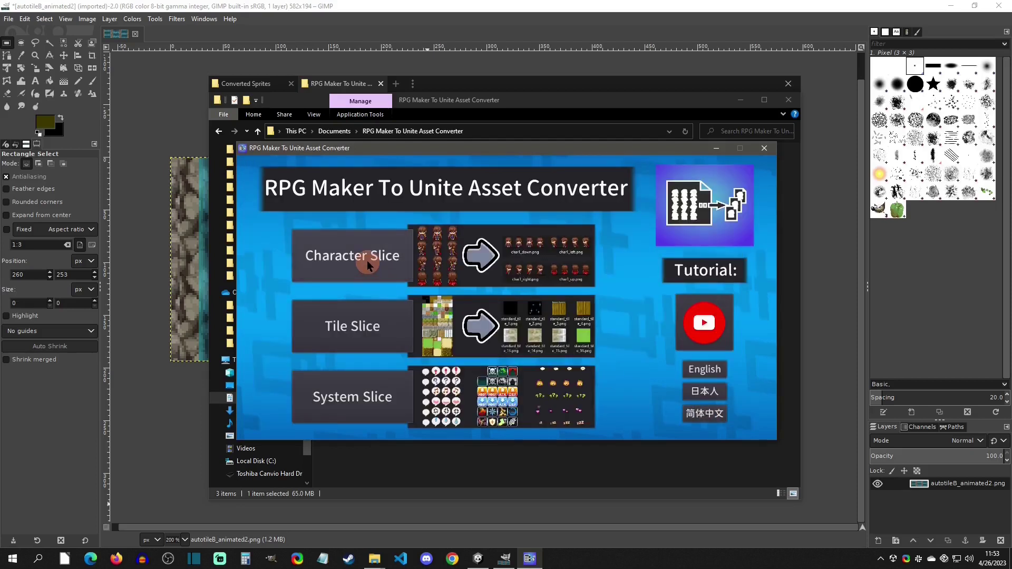
# - View the spritesheet types offered by Character Slice, look at the Tile Slice import settings, and return to the slice selection
pyautogui.click(368, 285)
pyautogui.click(707, 201)
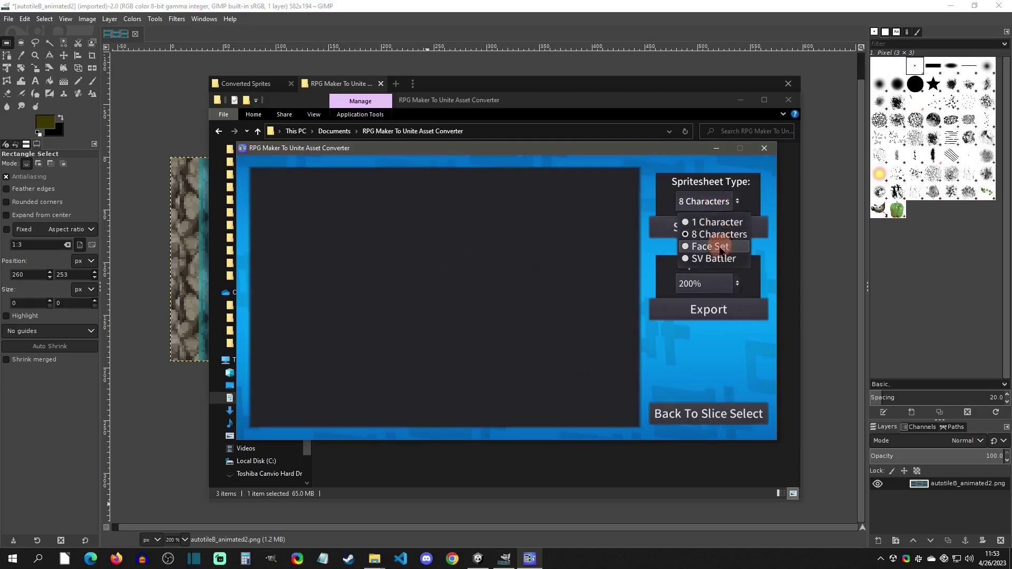
pyautogui.click(706, 414)
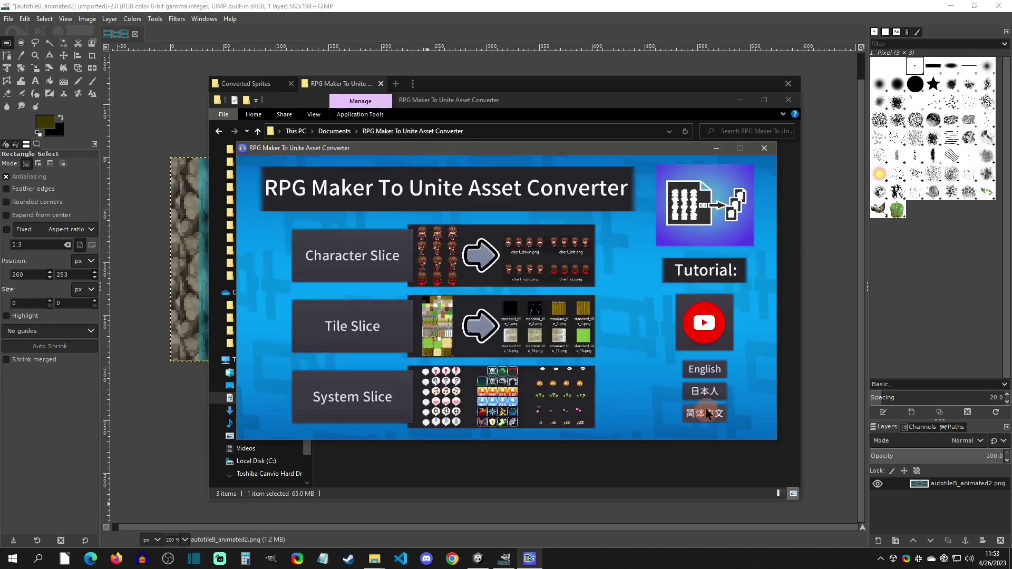
pyautogui.click(373, 319)
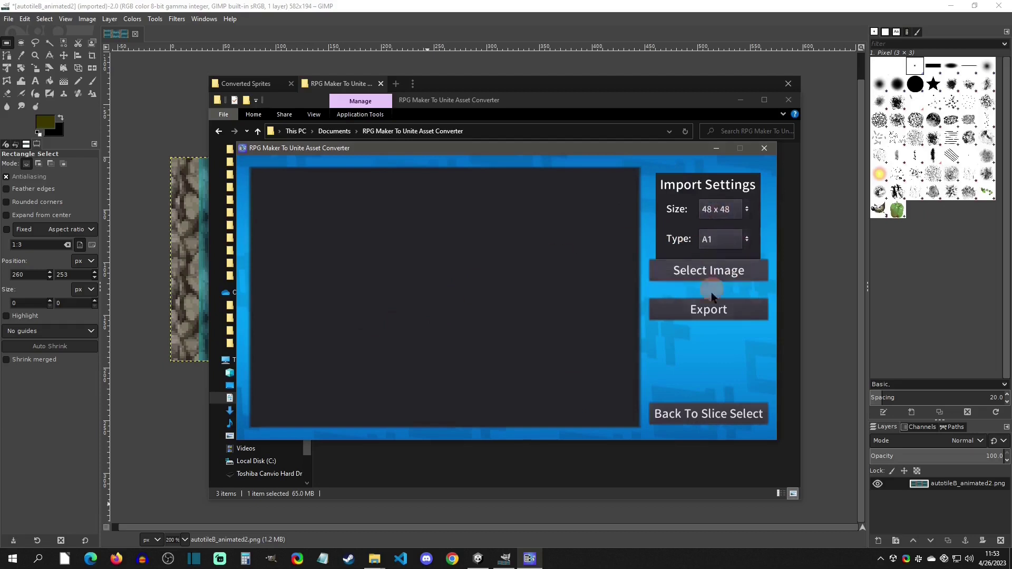
pyautogui.click(717, 416)
# - View the image types offered in the System Slice import settings and return to the slice selection
pyautogui.click(379, 403)
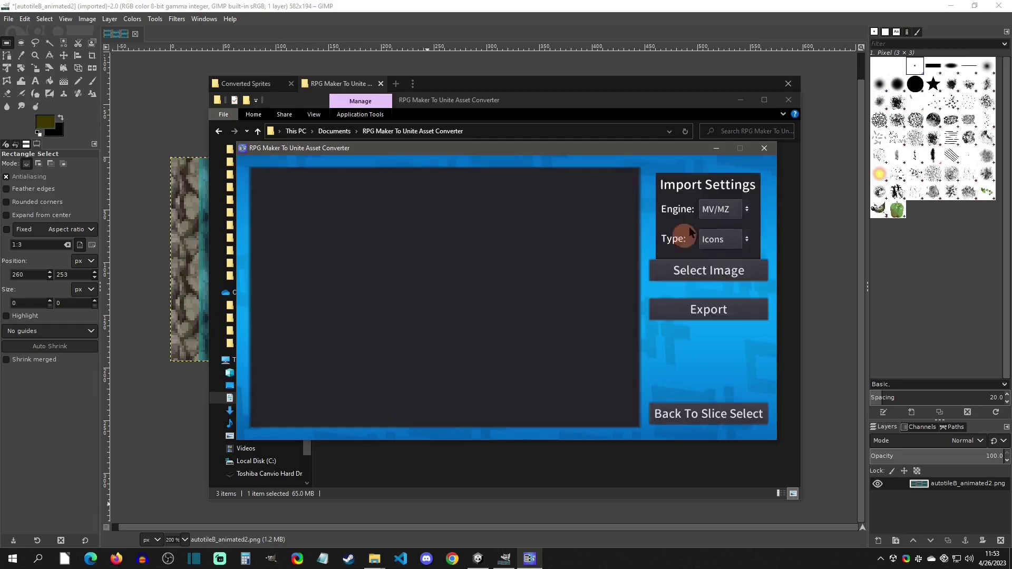
pyautogui.click(720, 240)
pyautogui.click(718, 415)
pyautogui.click(719, 415)
# - Open Tile Slice, choose type A1, and load the outdoor water and lava tileset image from the MV Sprites folder
pyautogui.click(369, 324)
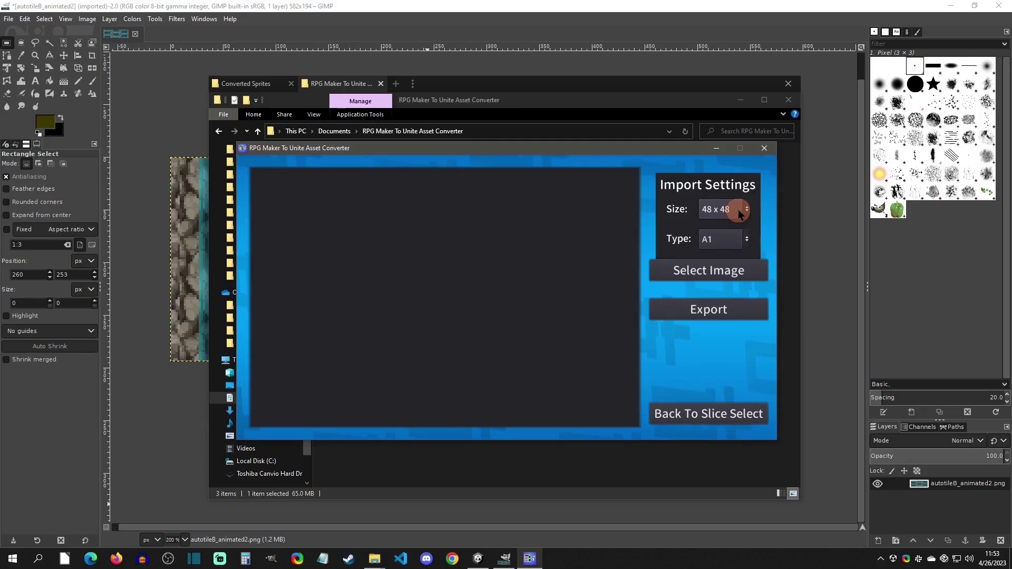
pyautogui.click(732, 240)
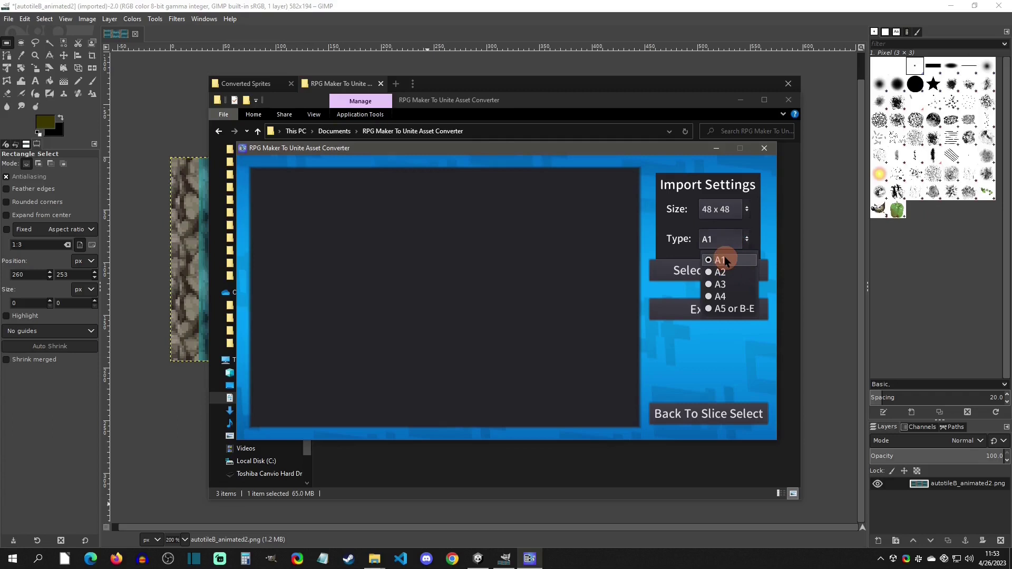
pyautogui.click(724, 259)
pyautogui.click(718, 270)
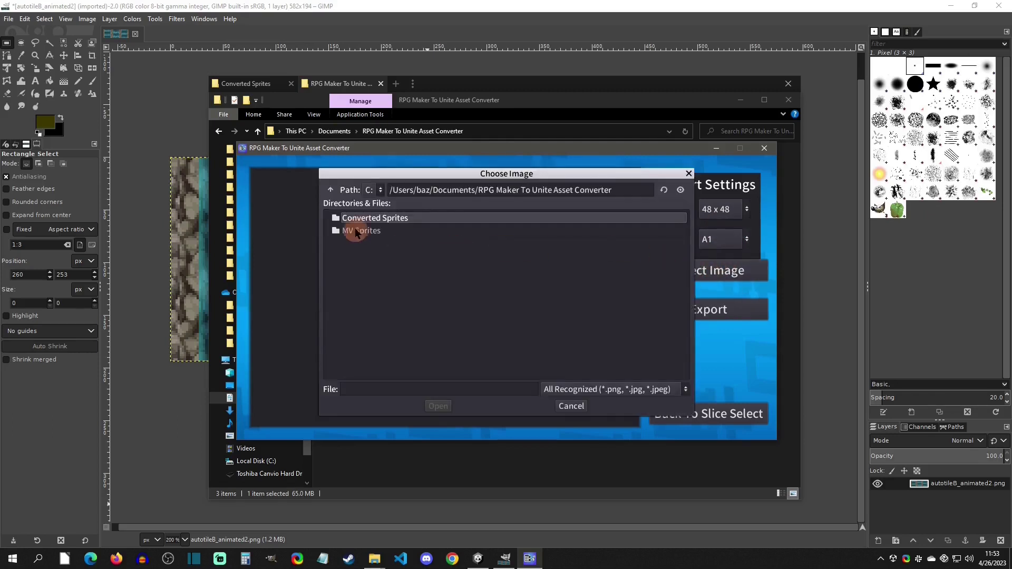
pyautogui.doubleClick(352, 230)
pyautogui.doubleClick(356, 219)
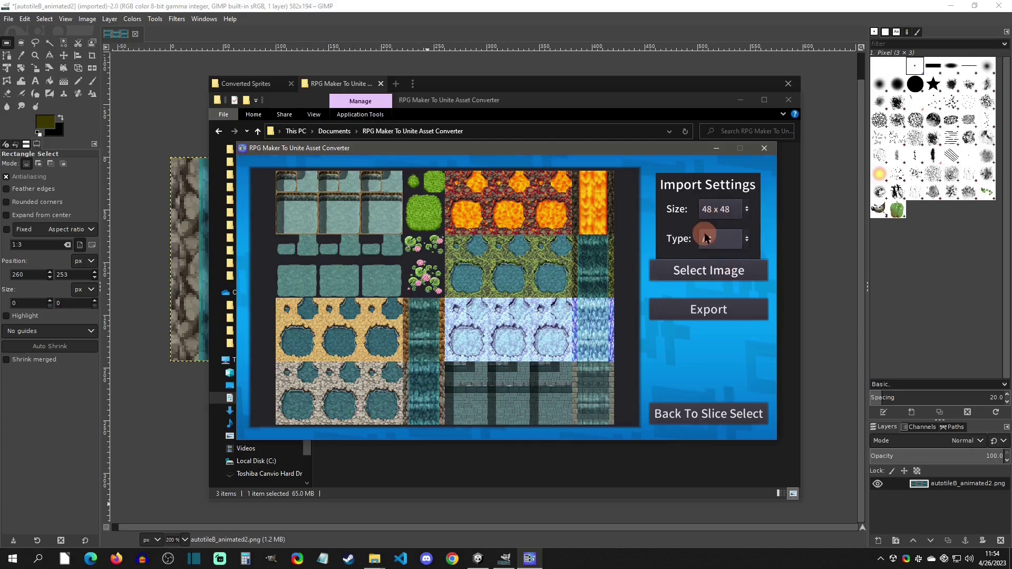
# - Export the sliced A1 autotiles to the Converted Sprites folder and close the export notice
pyautogui.click(707, 309)
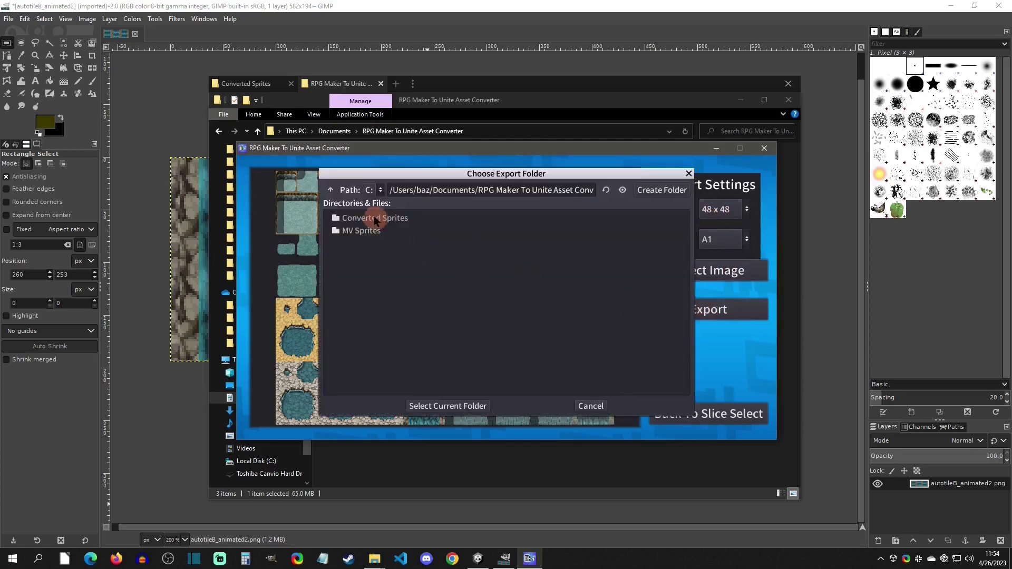
pyautogui.click(448, 406)
pyautogui.click(506, 330)
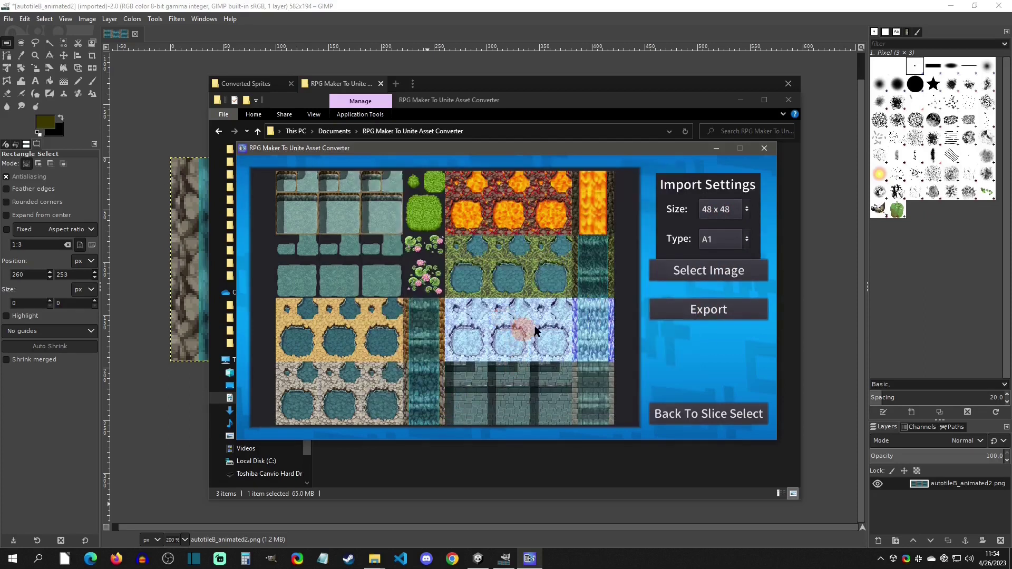
# - Examine the animated and static autotile images in the Converted Sprites folder and select autotileA_static1.png
pyautogui.click(244, 84)
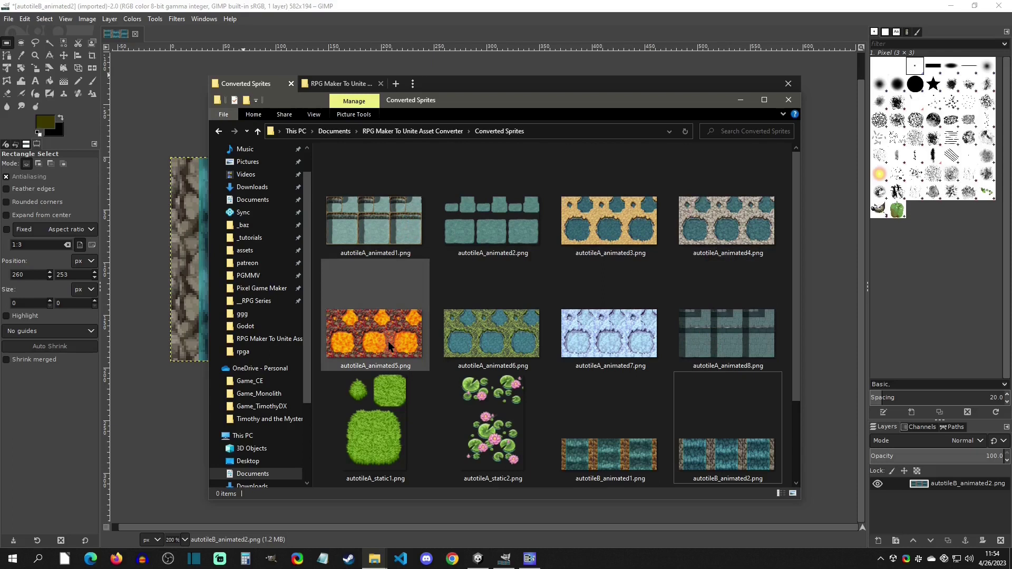
pyautogui.scroll(-2, 389, 342)
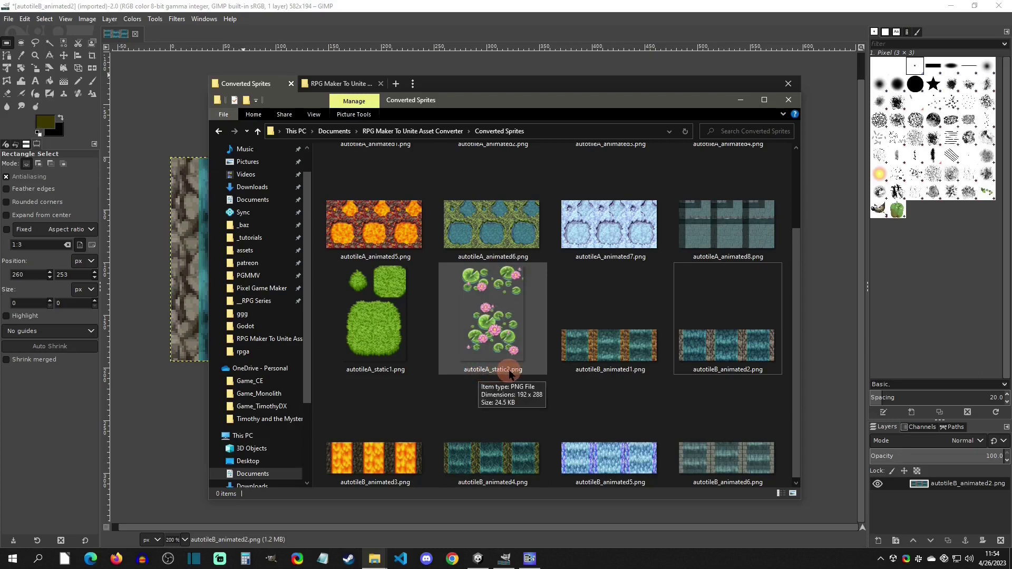
pyautogui.click(387, 338)
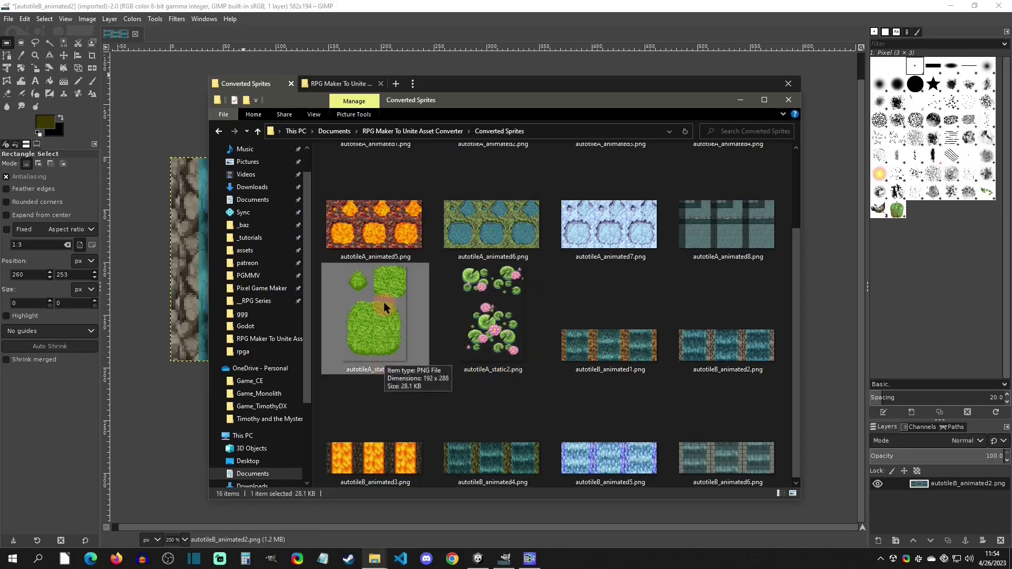